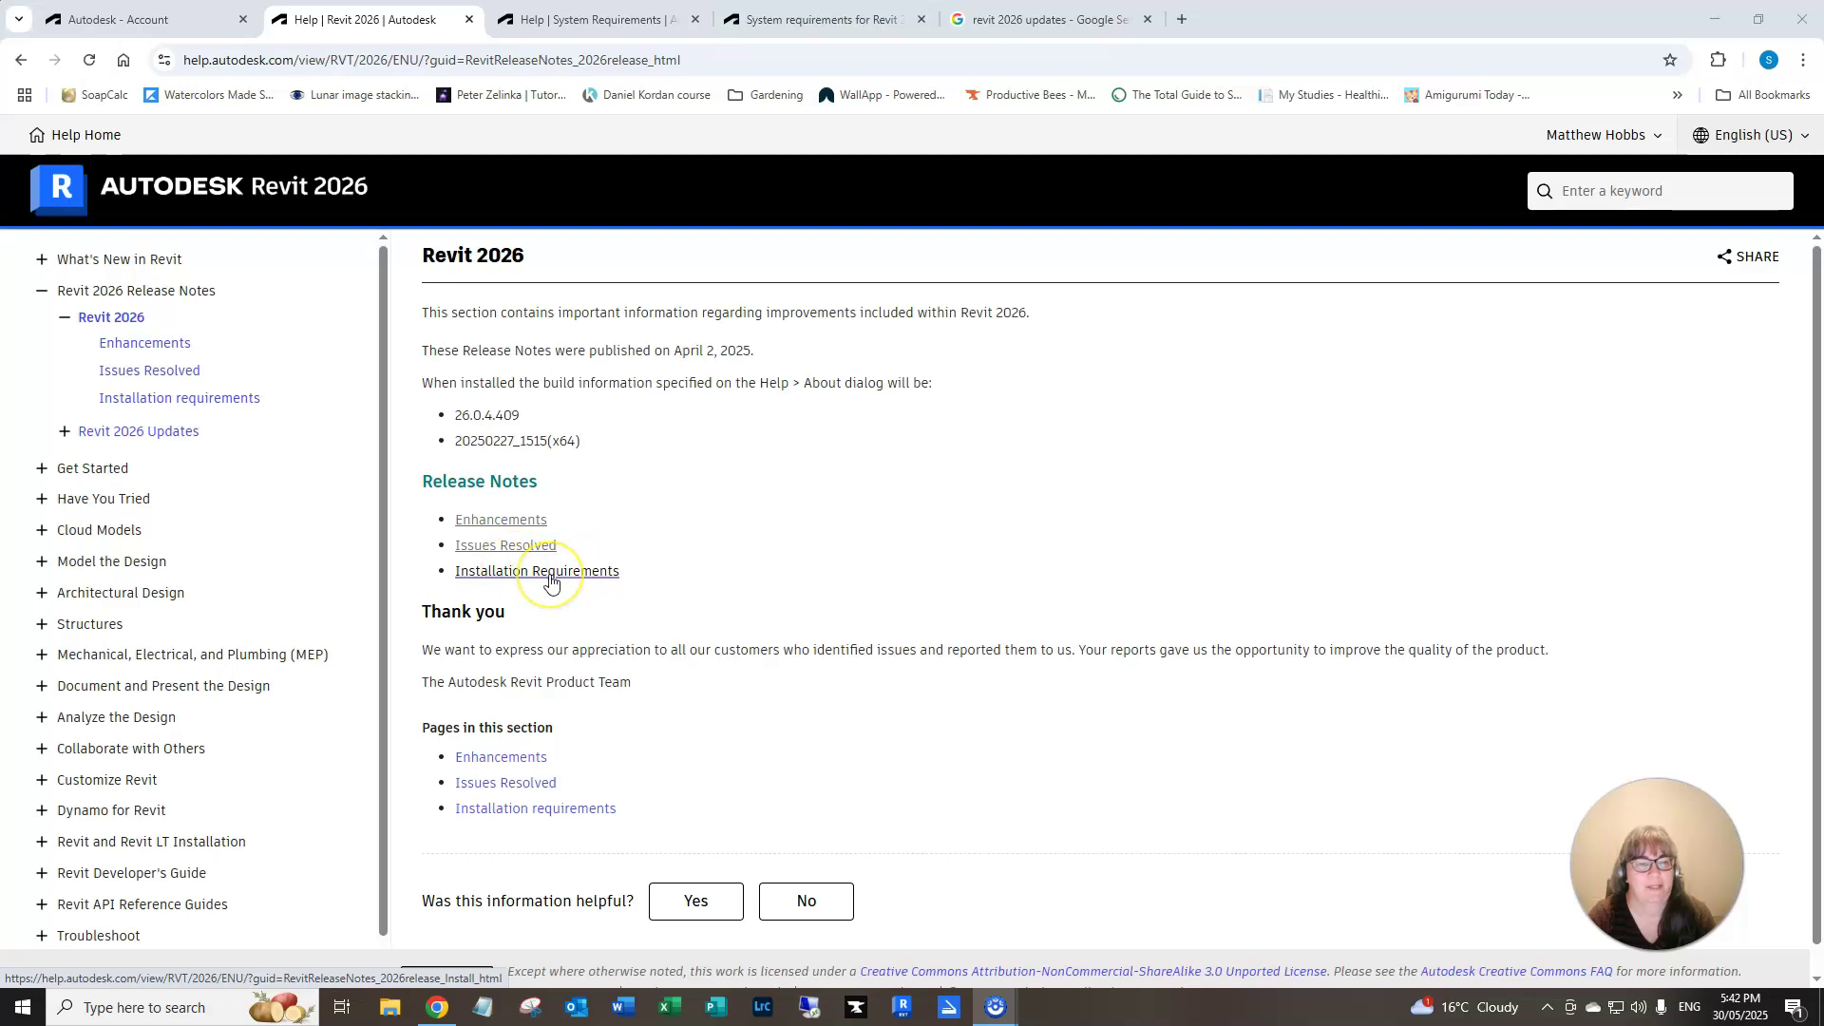
Open the Revit 2026 Installation requirements page in Autodesk Help
click(552, 574)
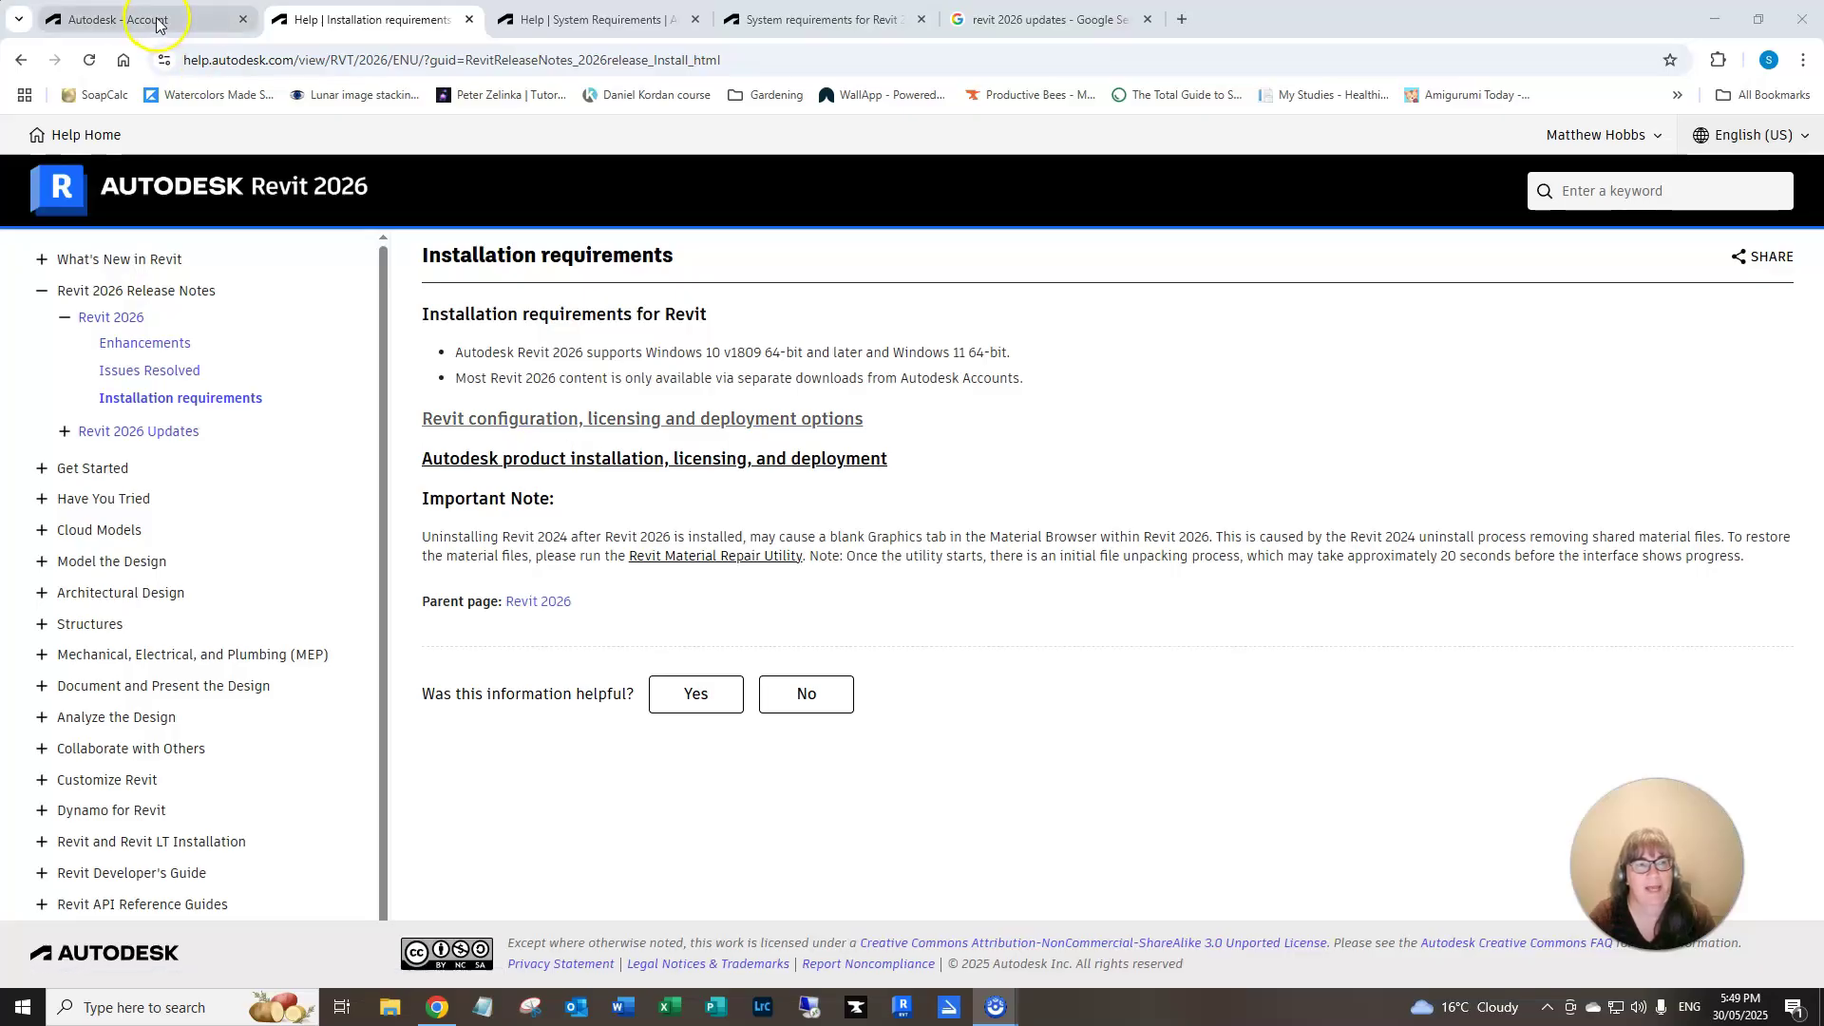
Switch to Autodesk Account's Products and Services and scroll down to the Revit card
mouse_move(145, 26)
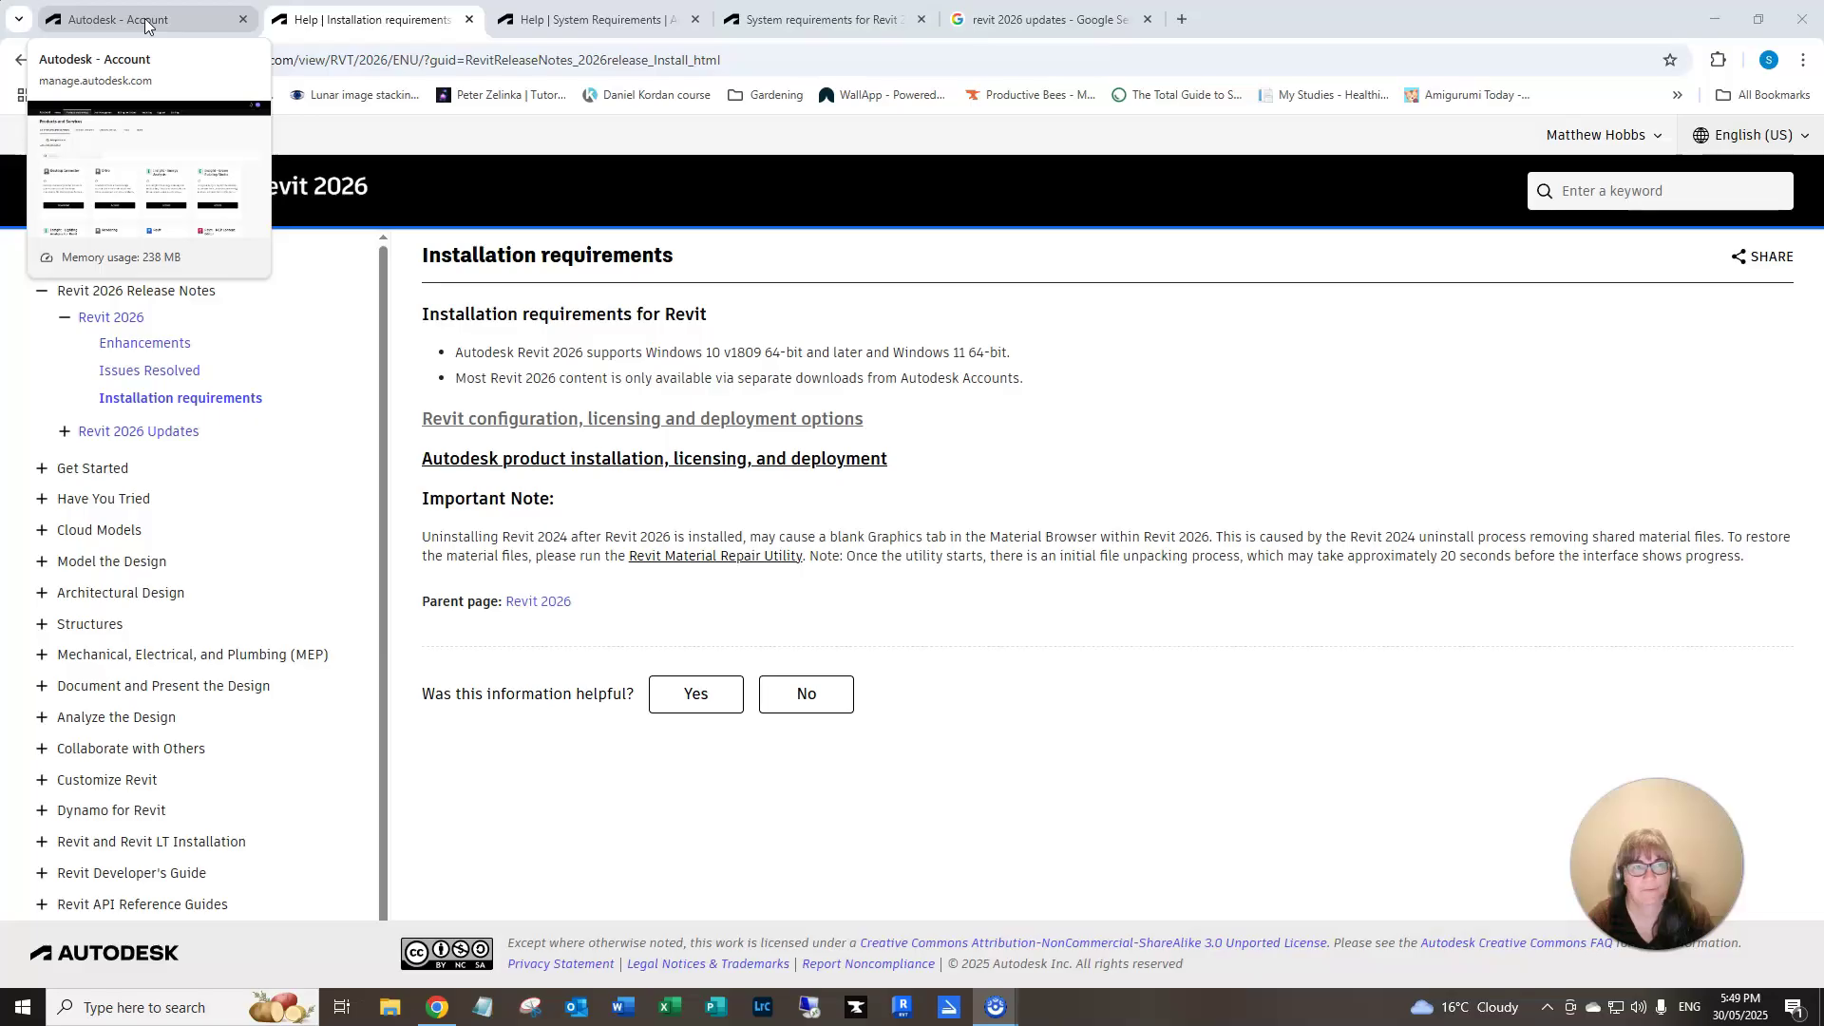
click(145, 21)
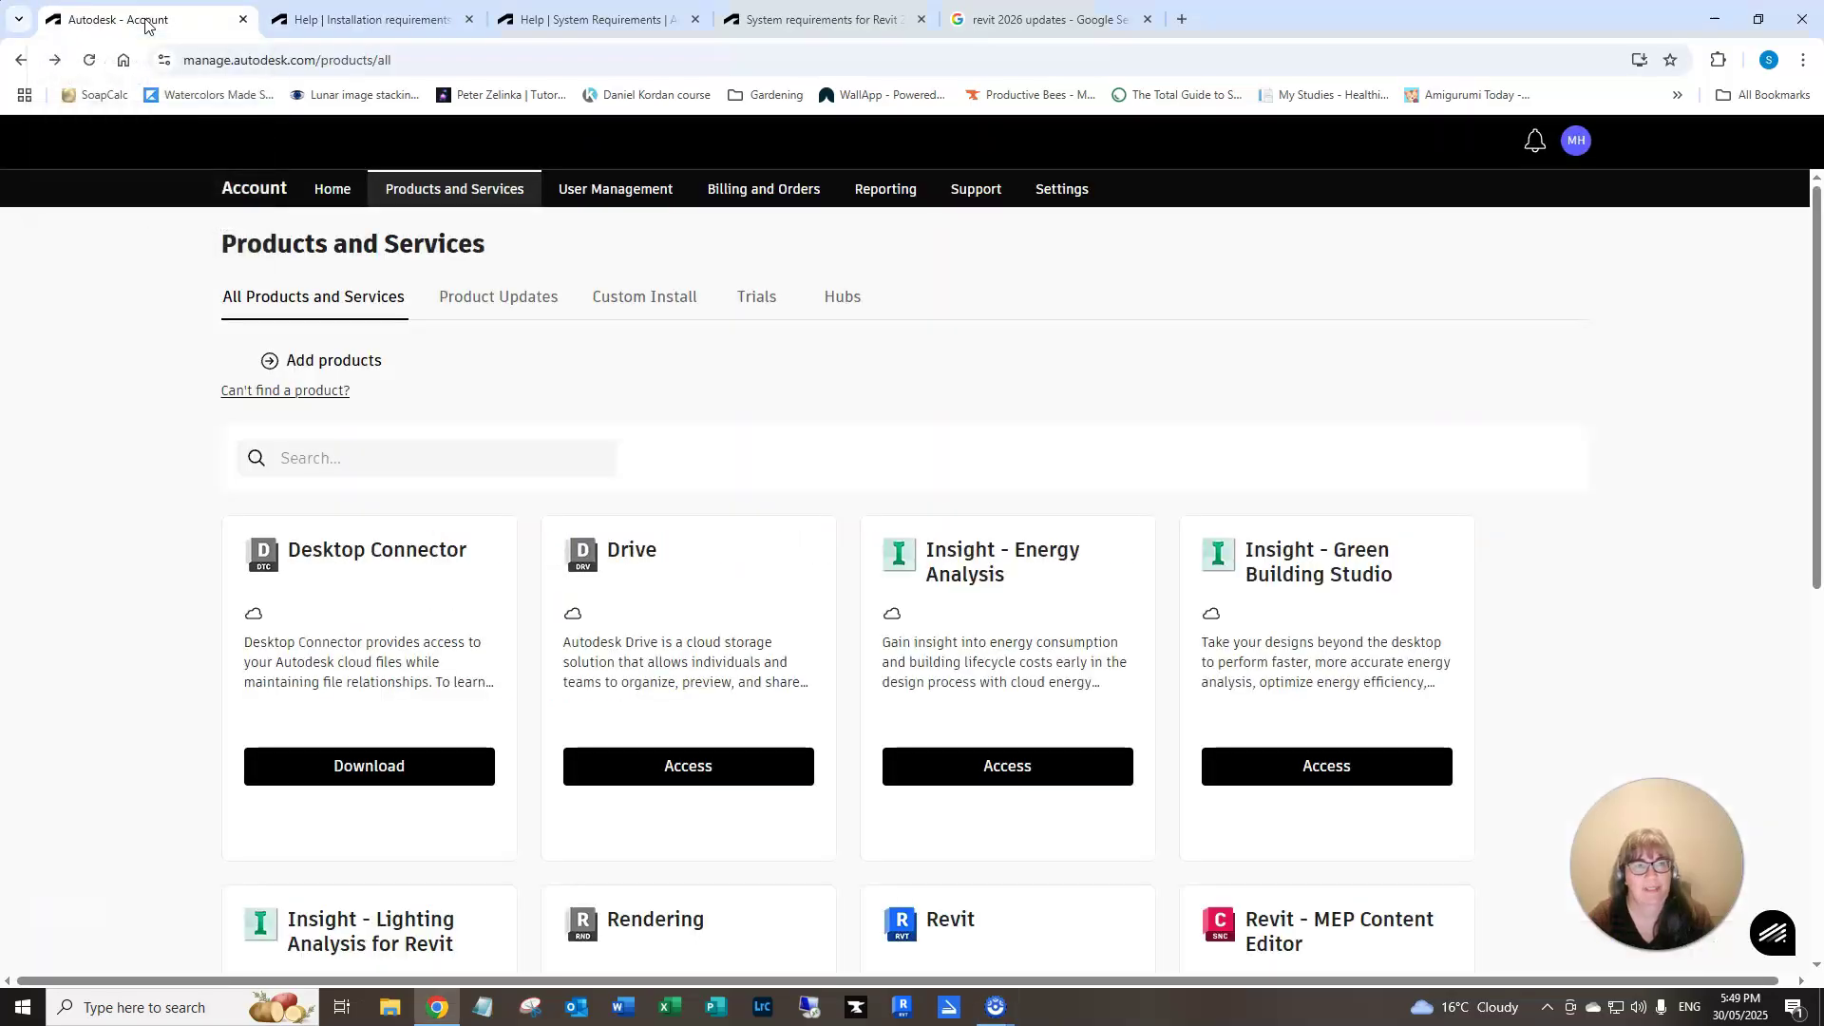
click(476, 190)
scroll(888, 404, down, 4)
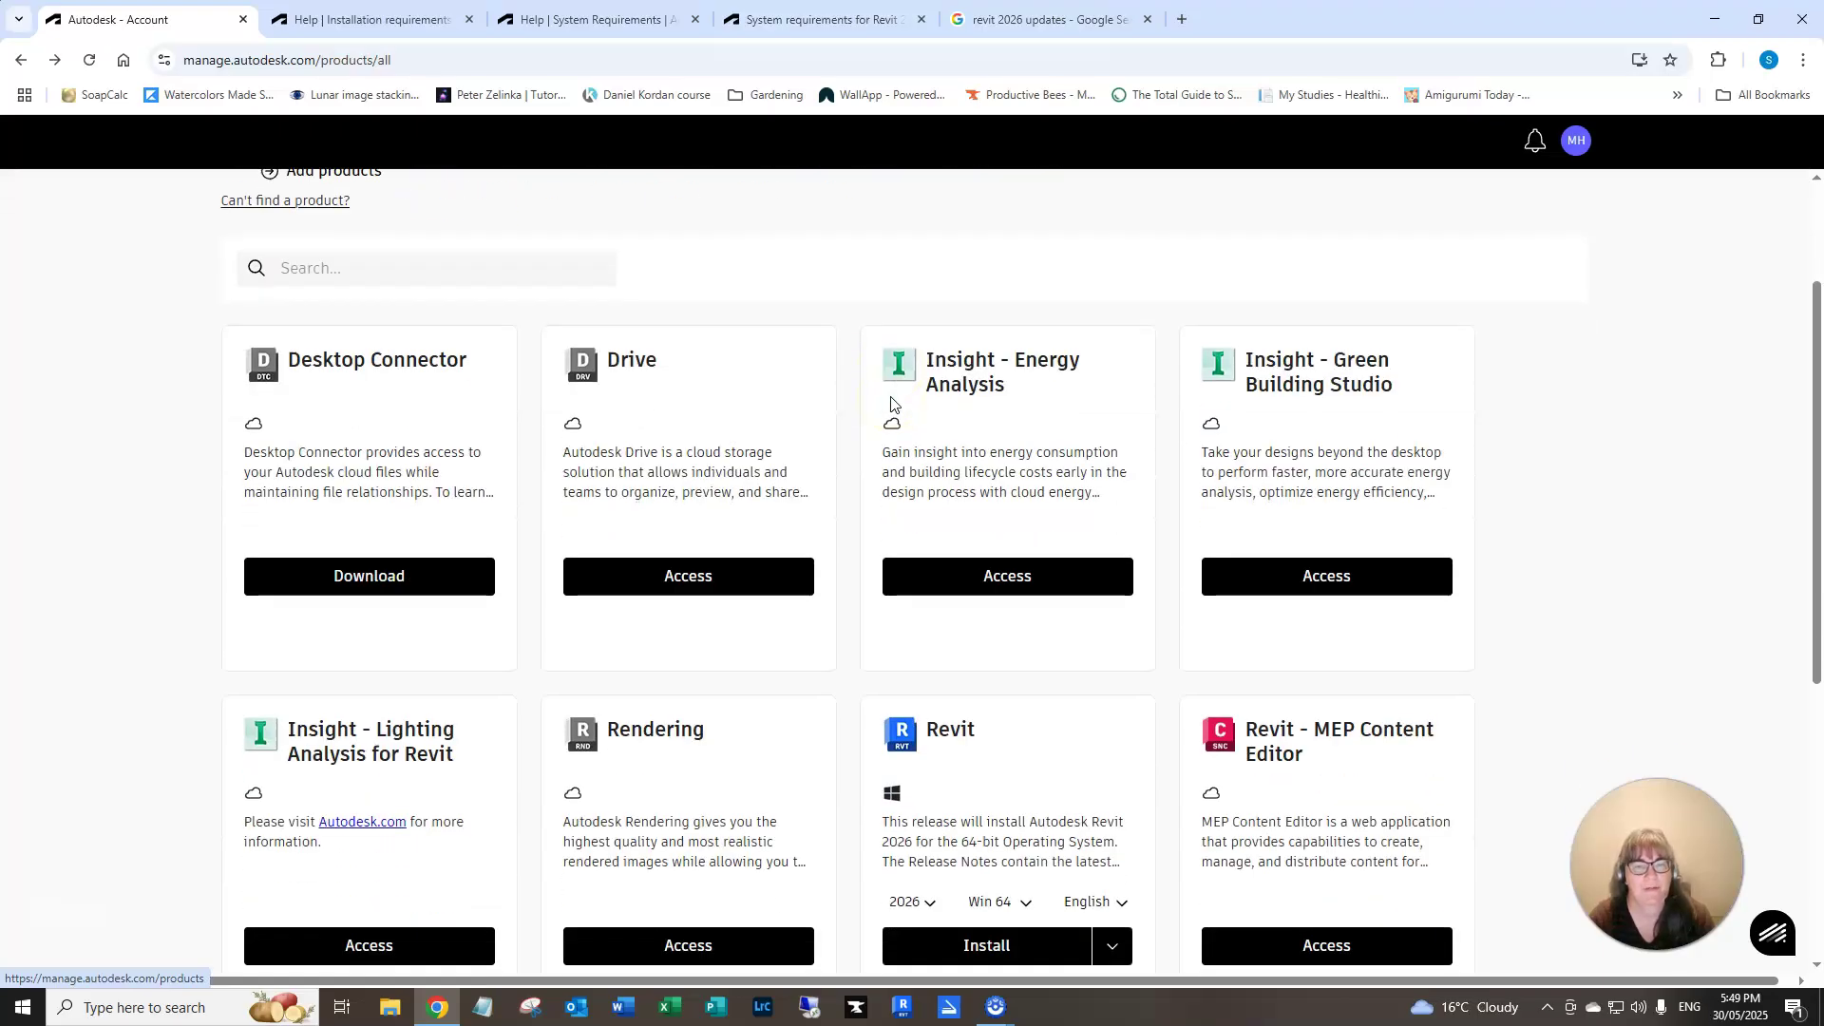
scroll(902, 404, down, 2)
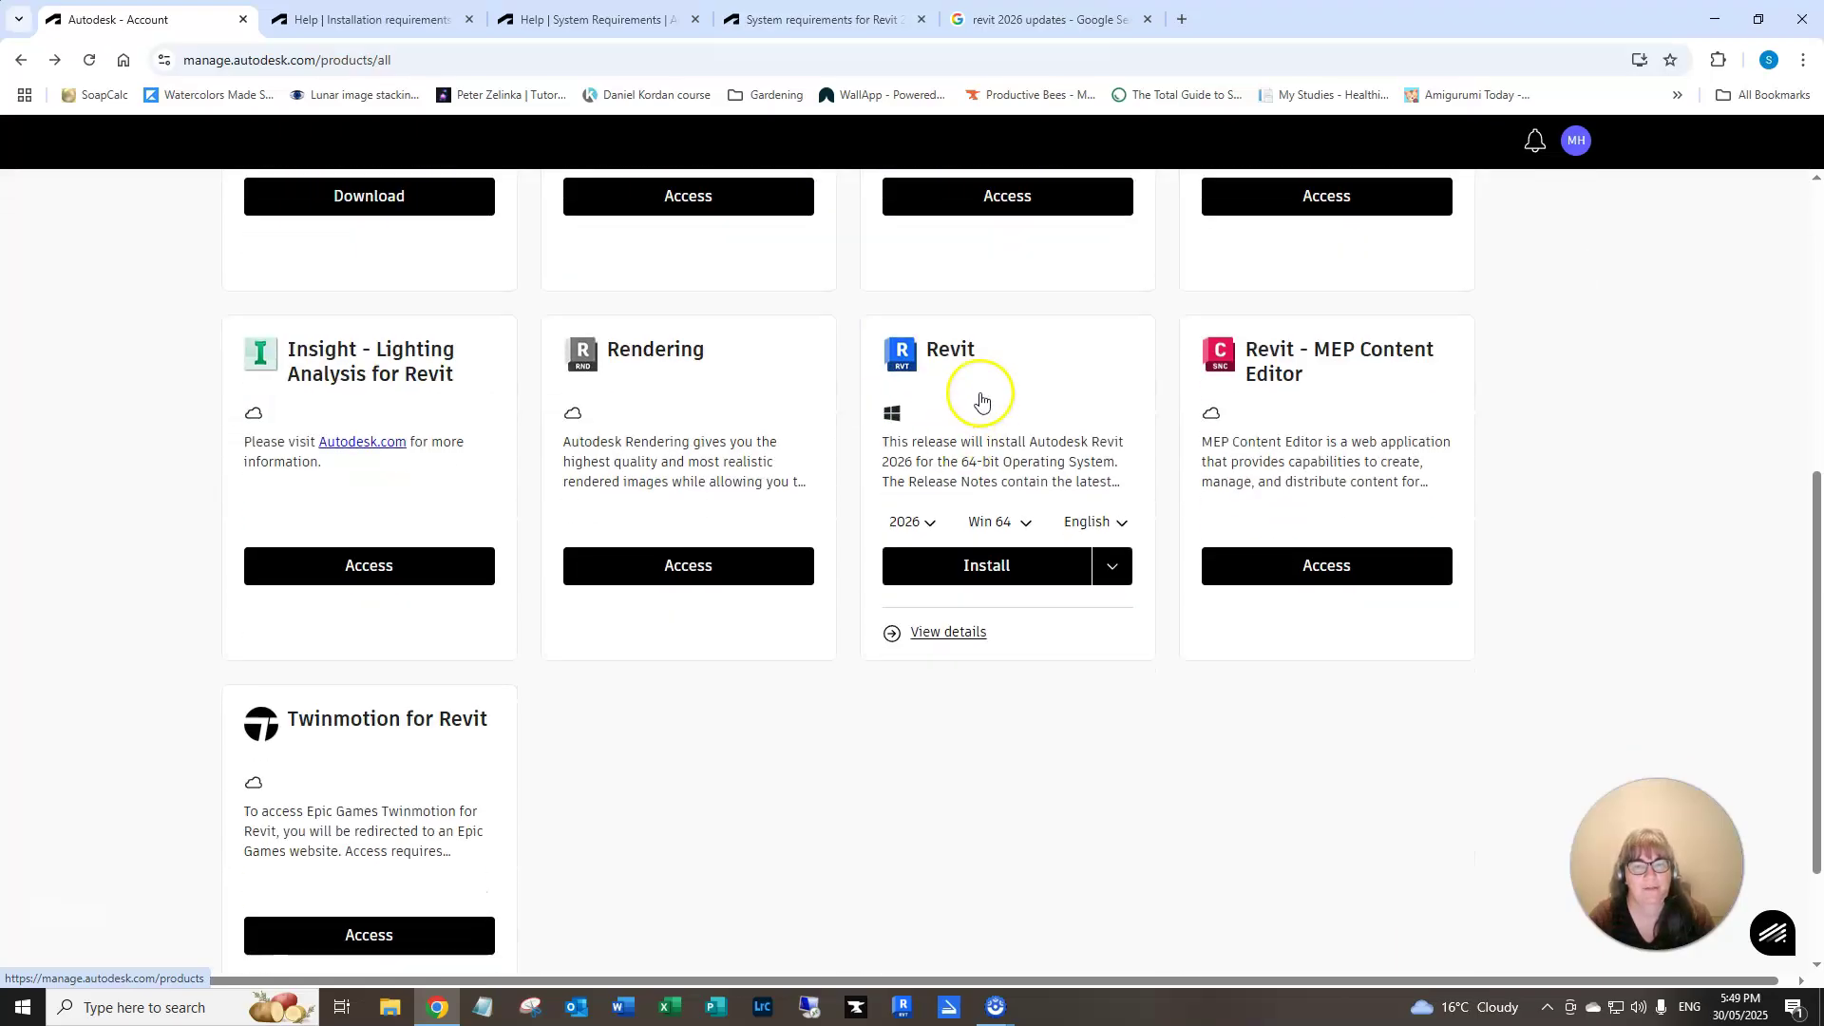
Set the Revit card's version to 2026, platform to Win 64 and language to English
click(931, 531)
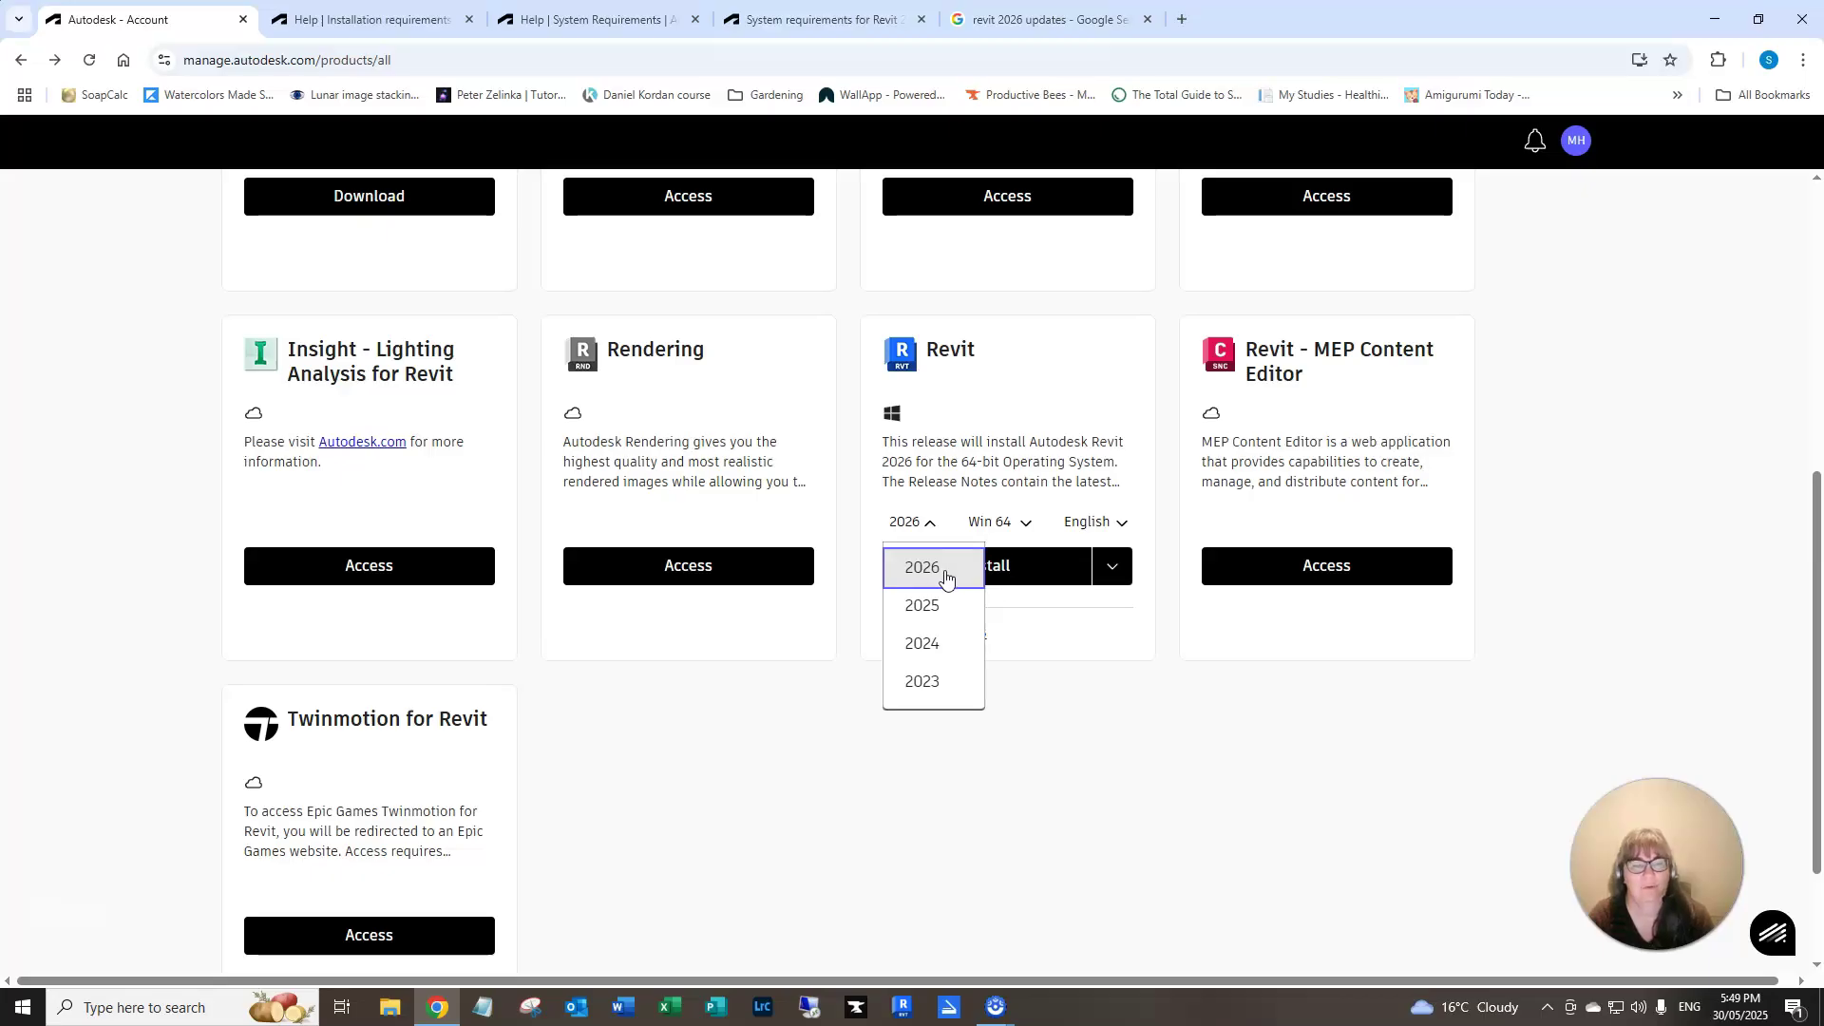
click(937, 686)
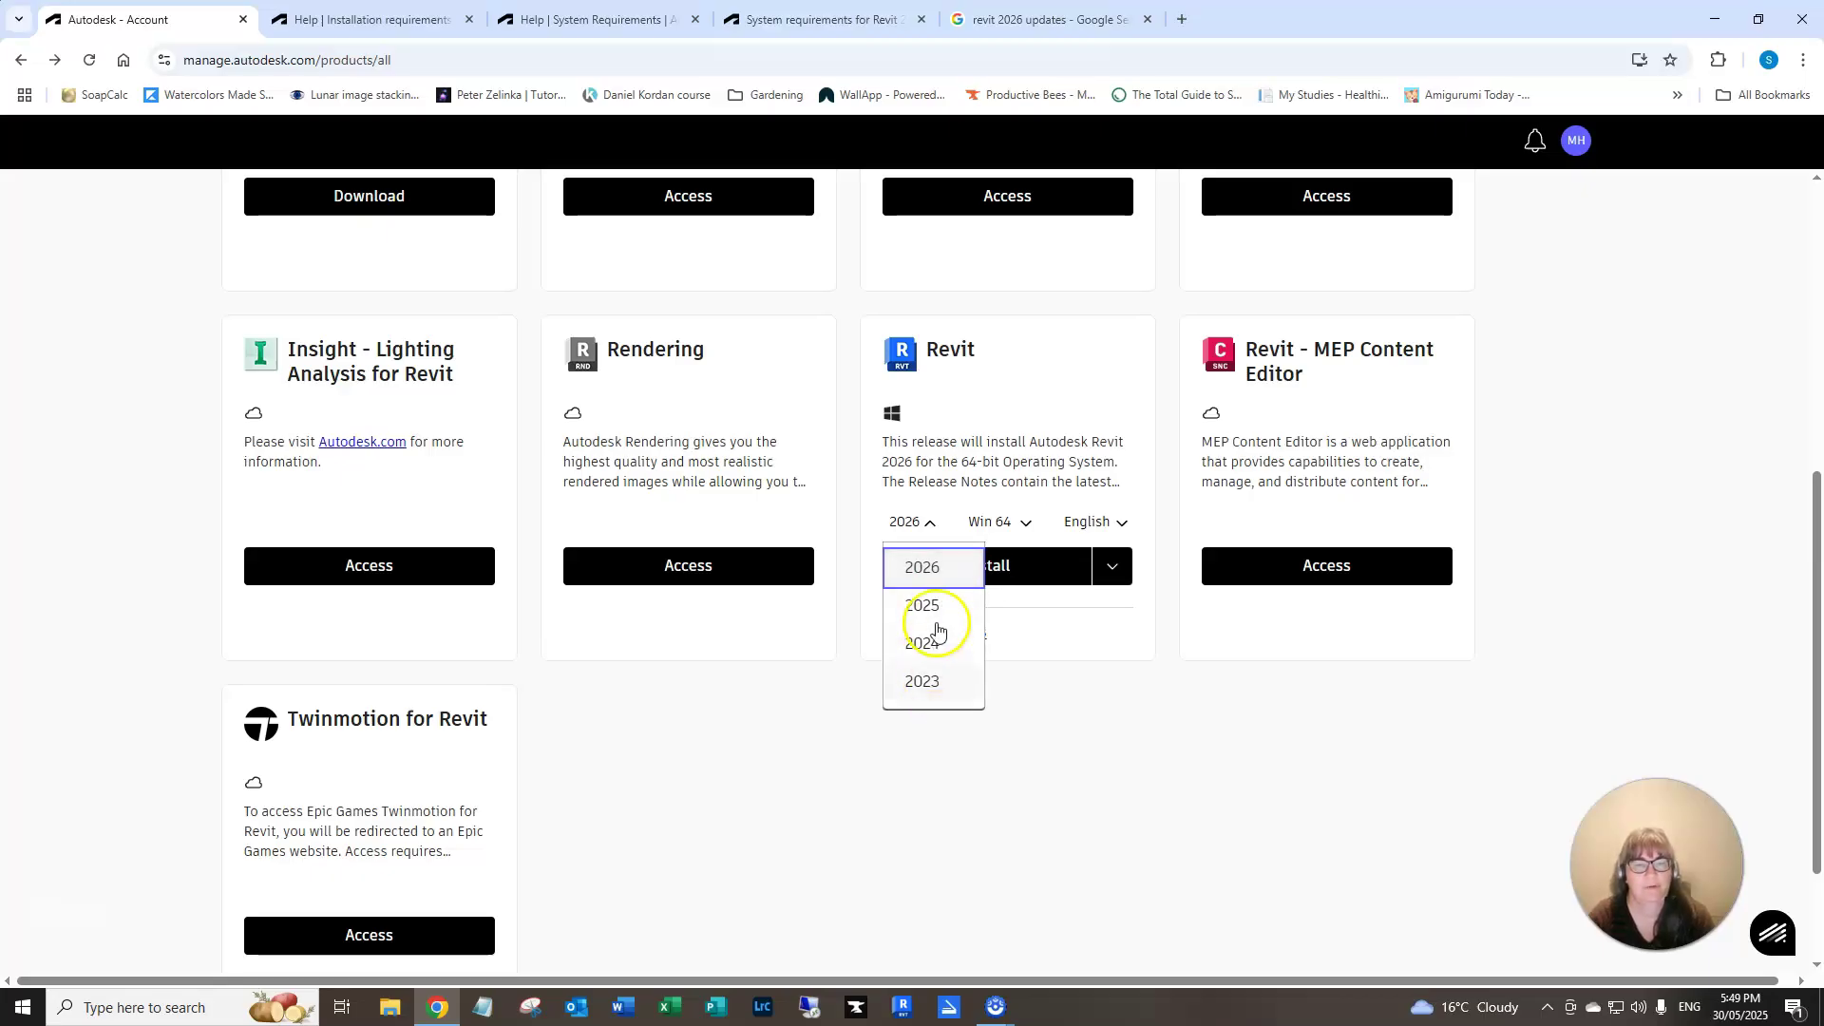
click(943, 575)
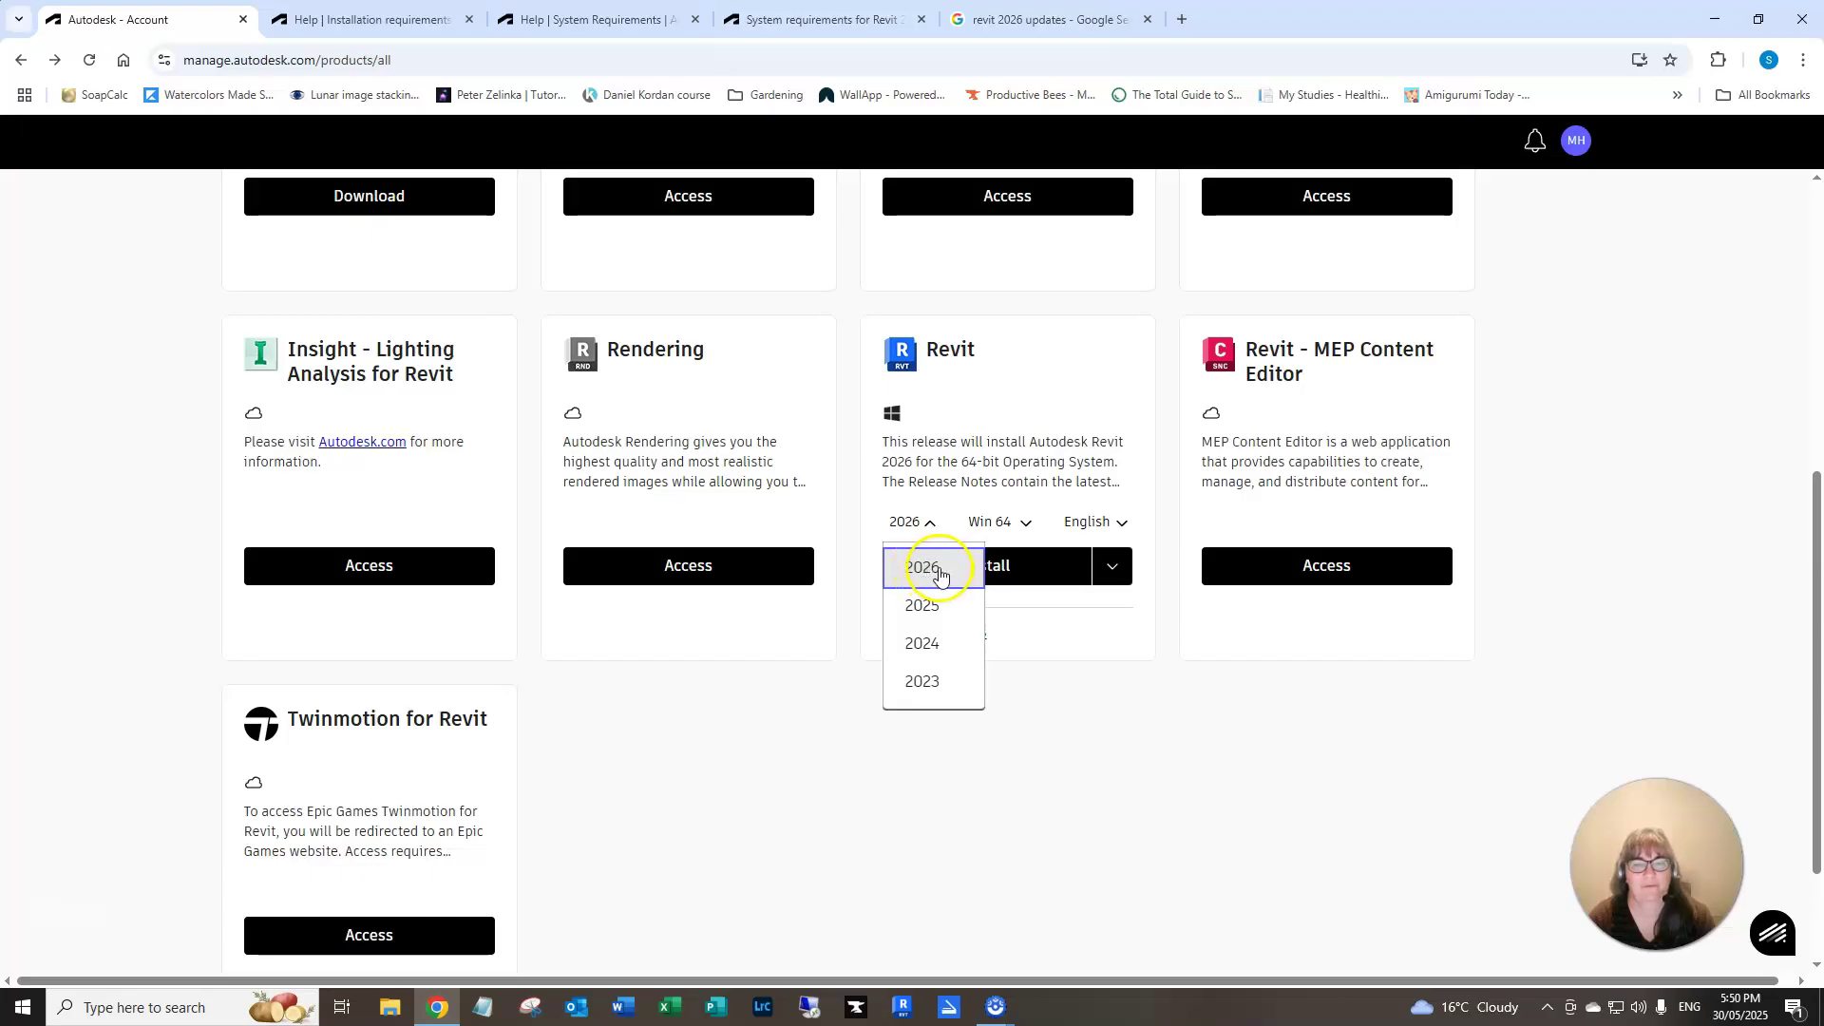
click(931, 568)
click(932, 528)
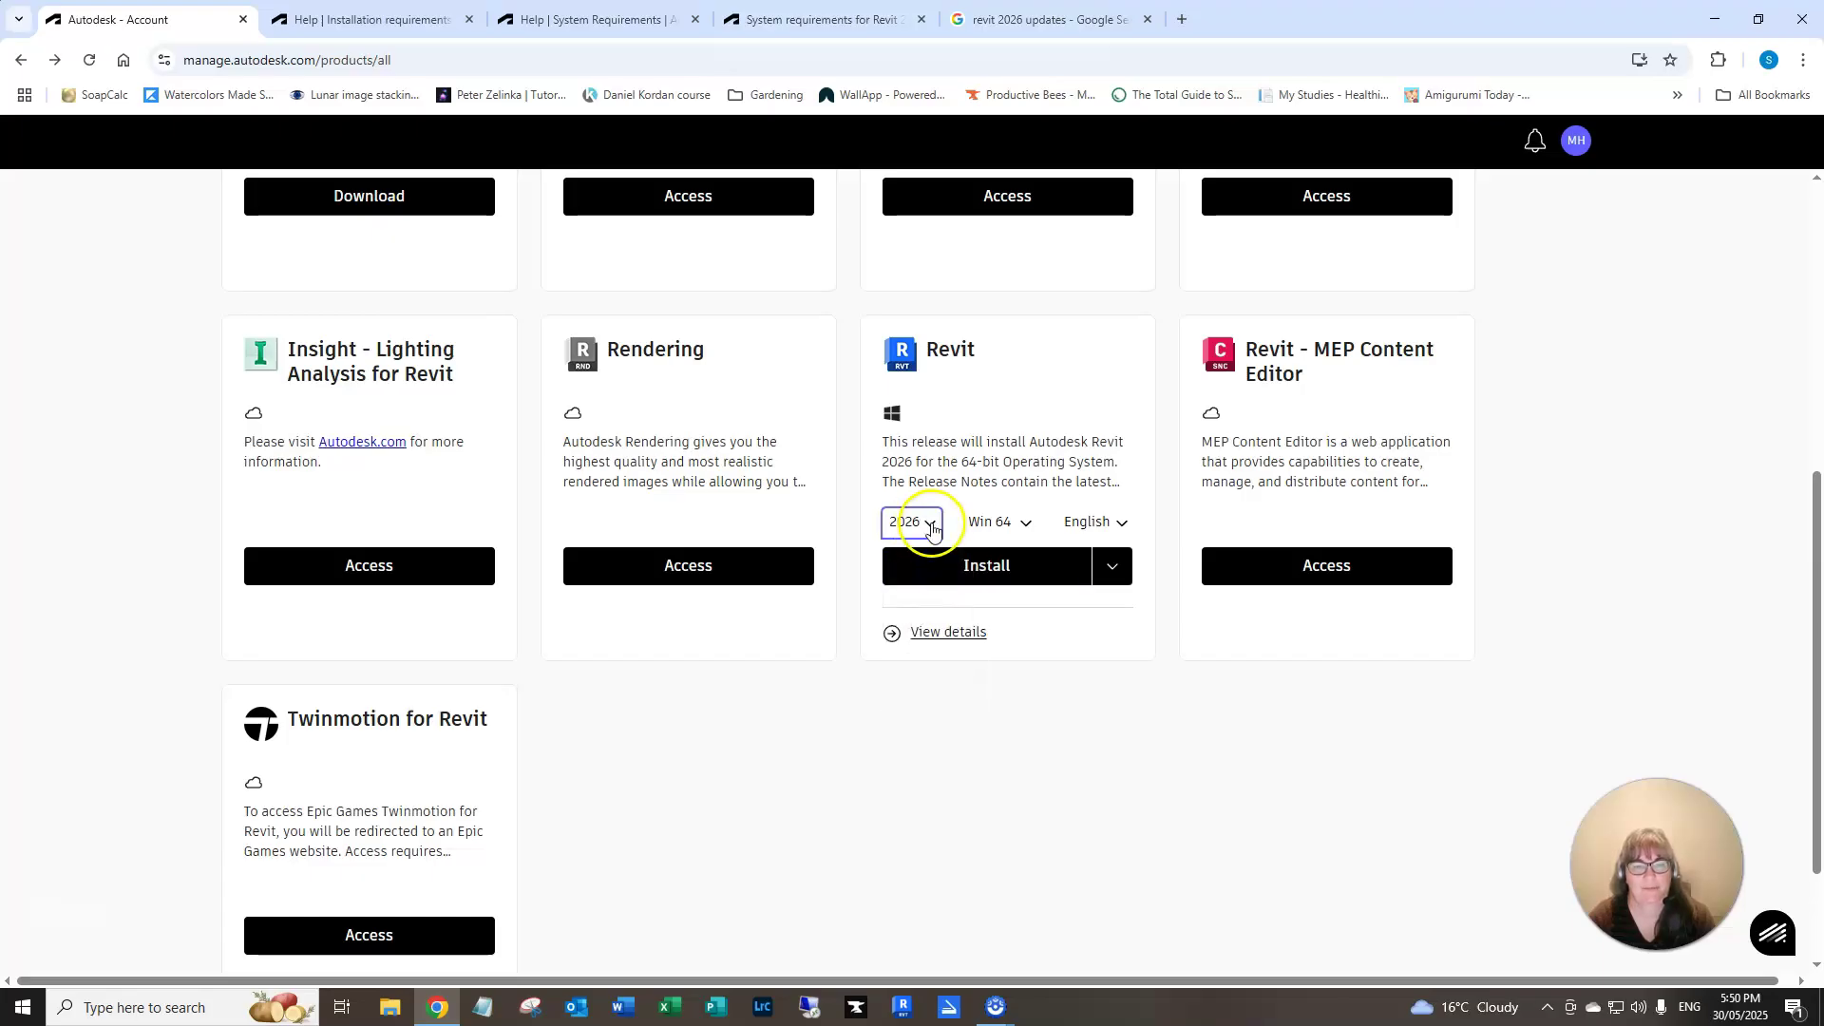
click(1025, 523)
click(1032, 569)
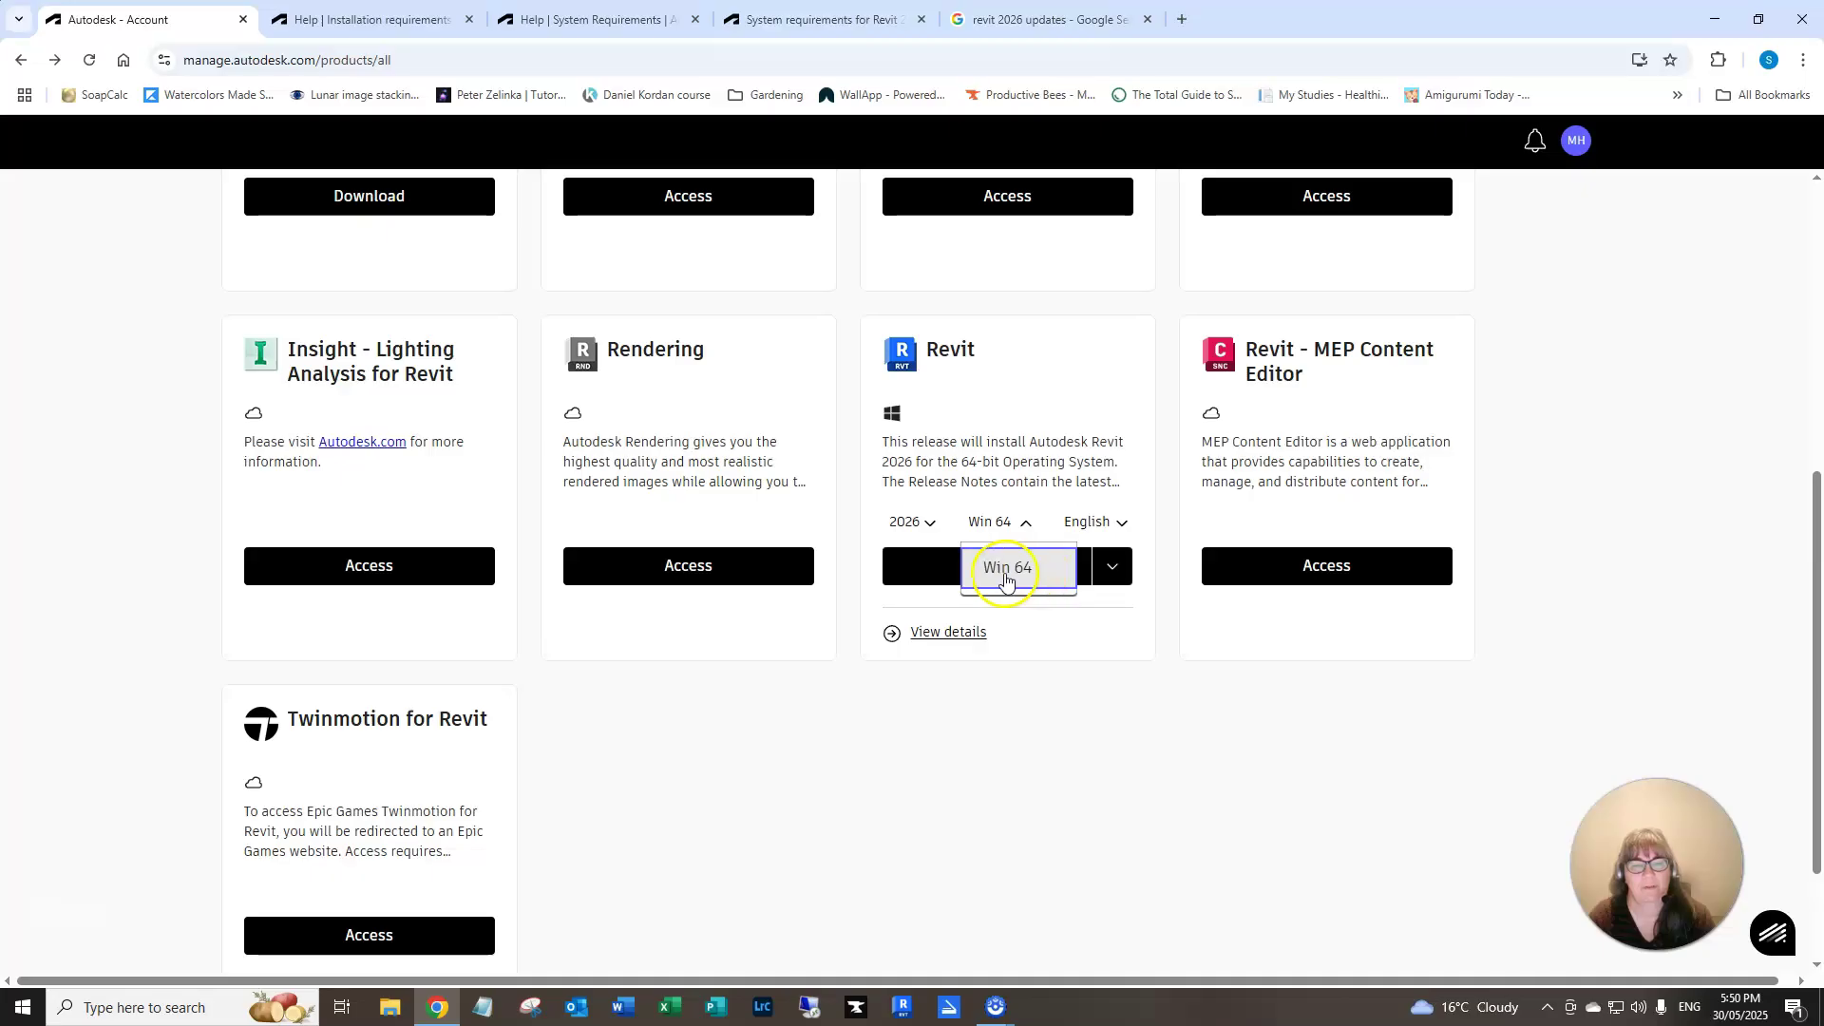
click(1026, 524)
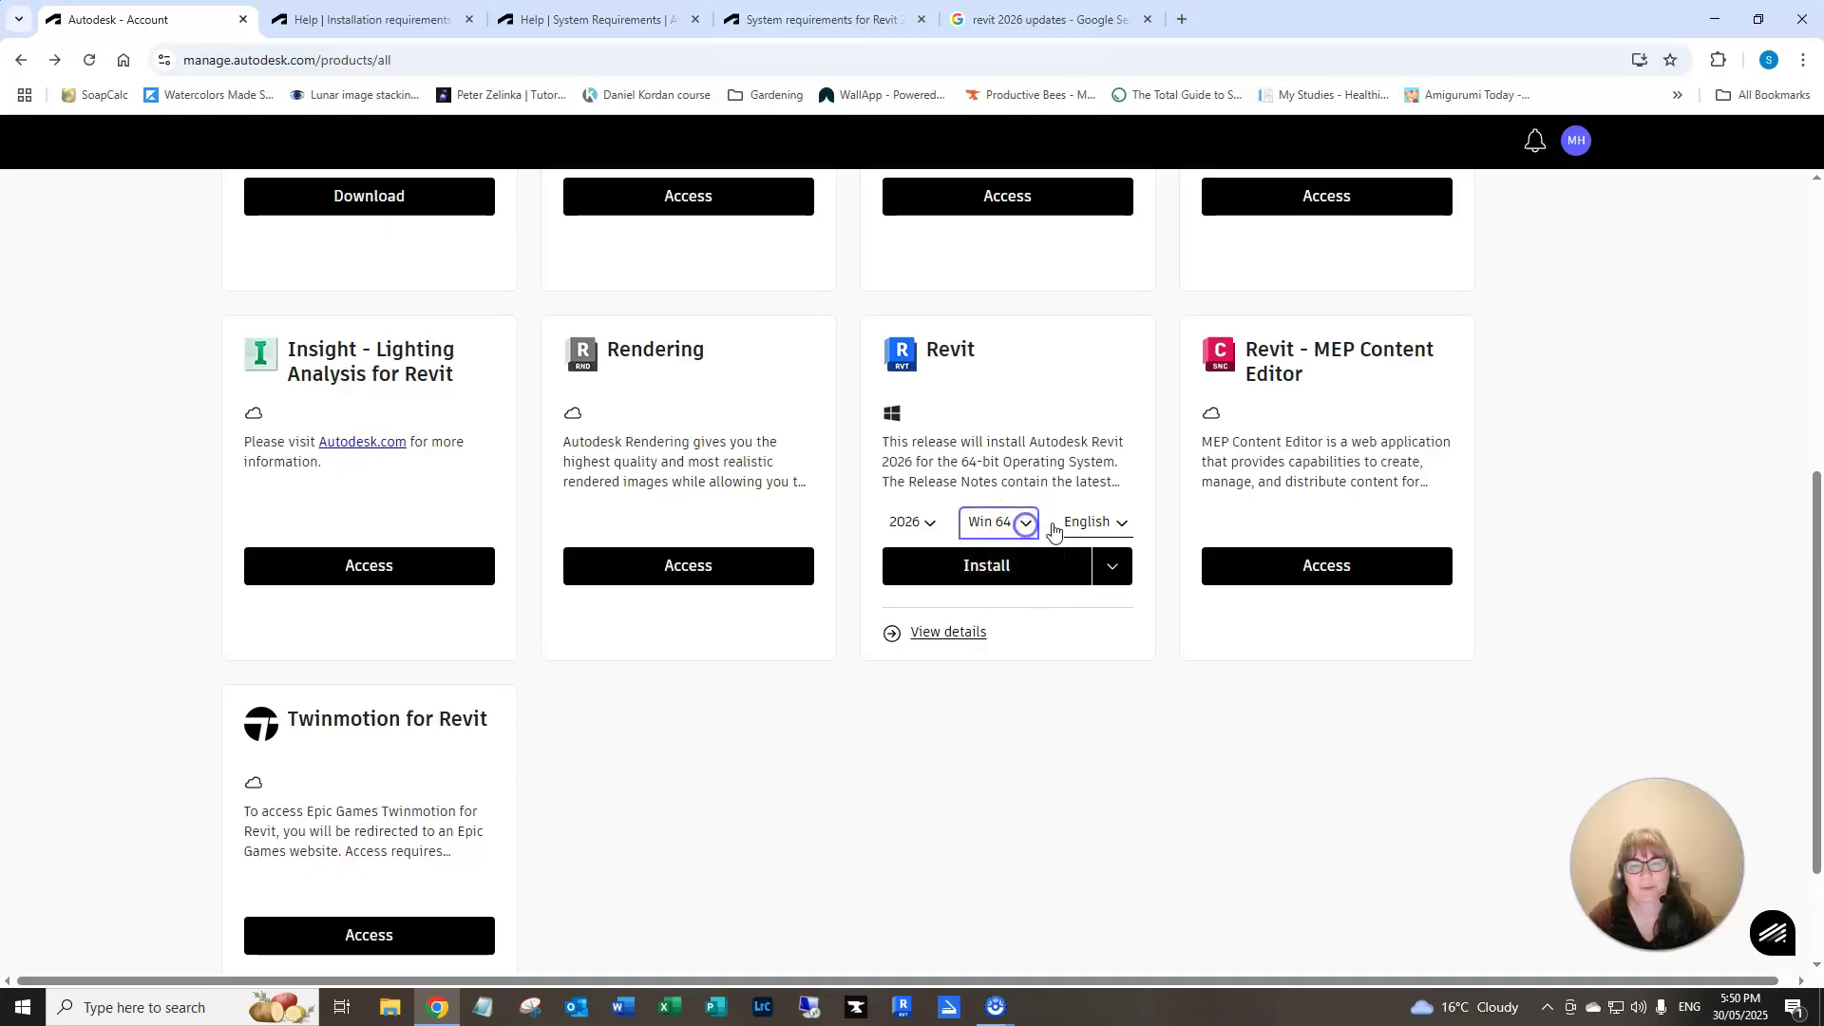
click(1105, 524)
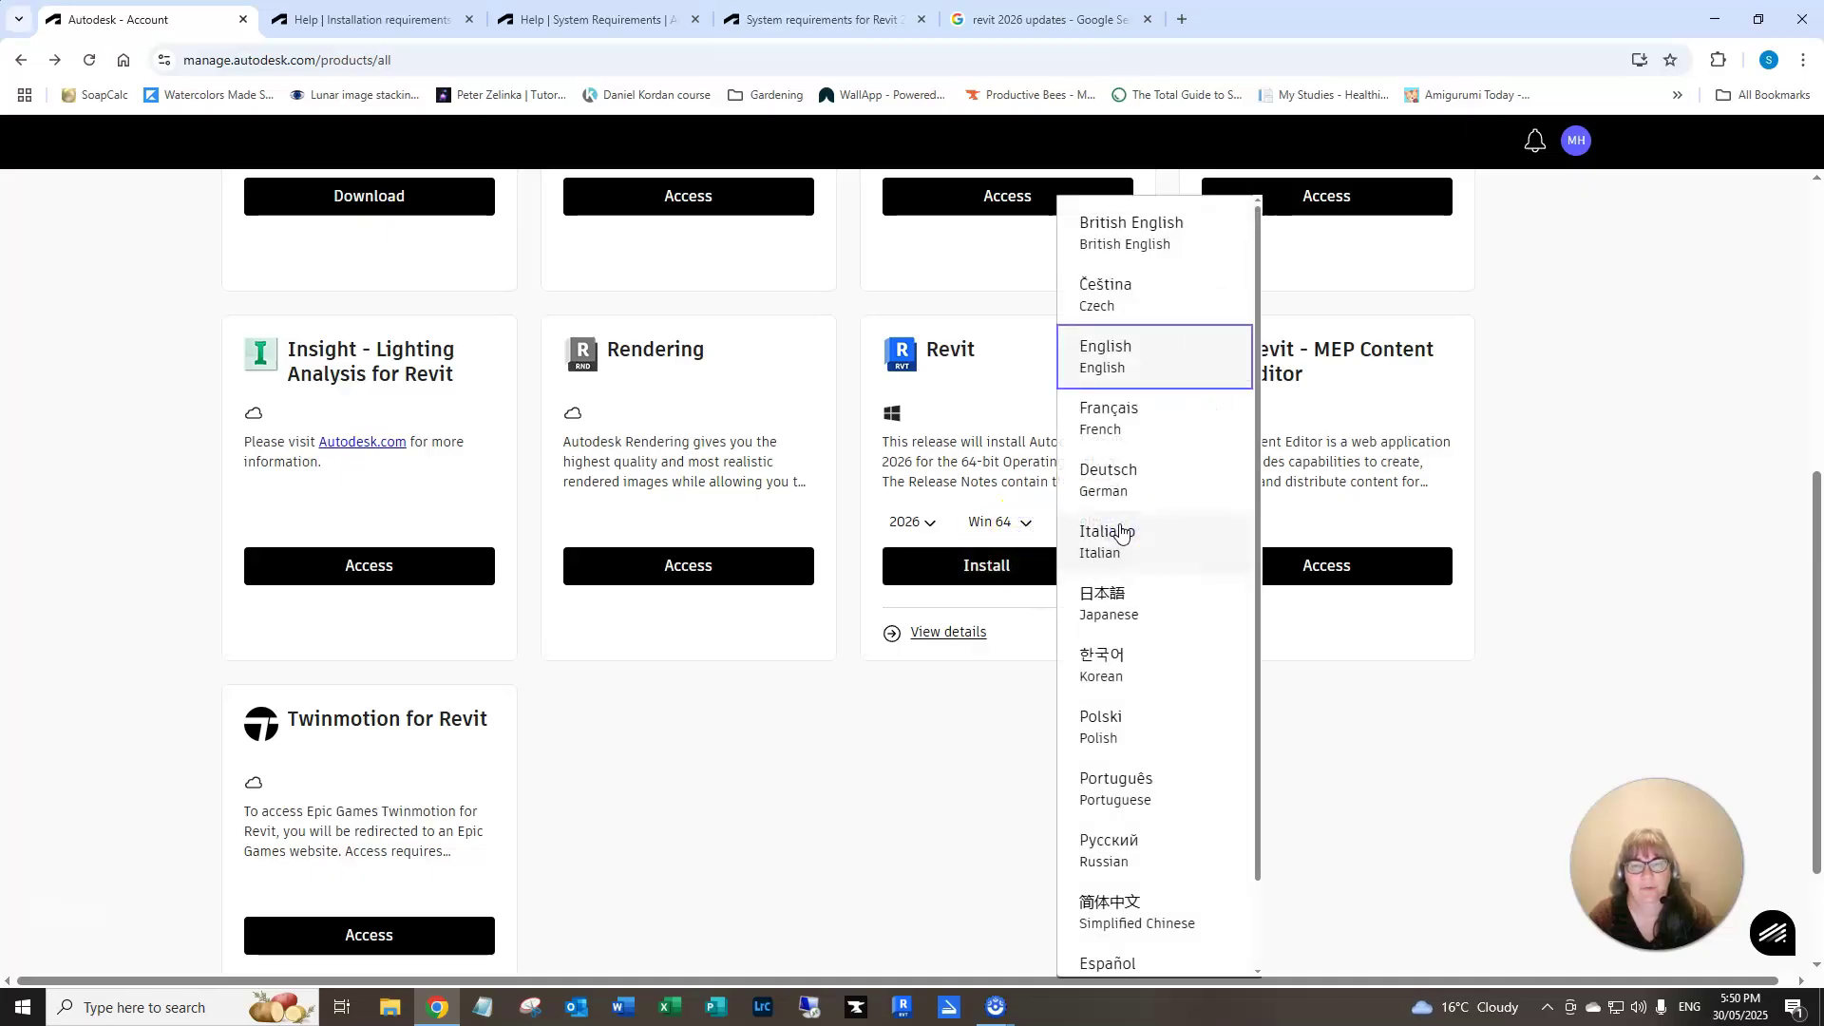
click(1133, 352)
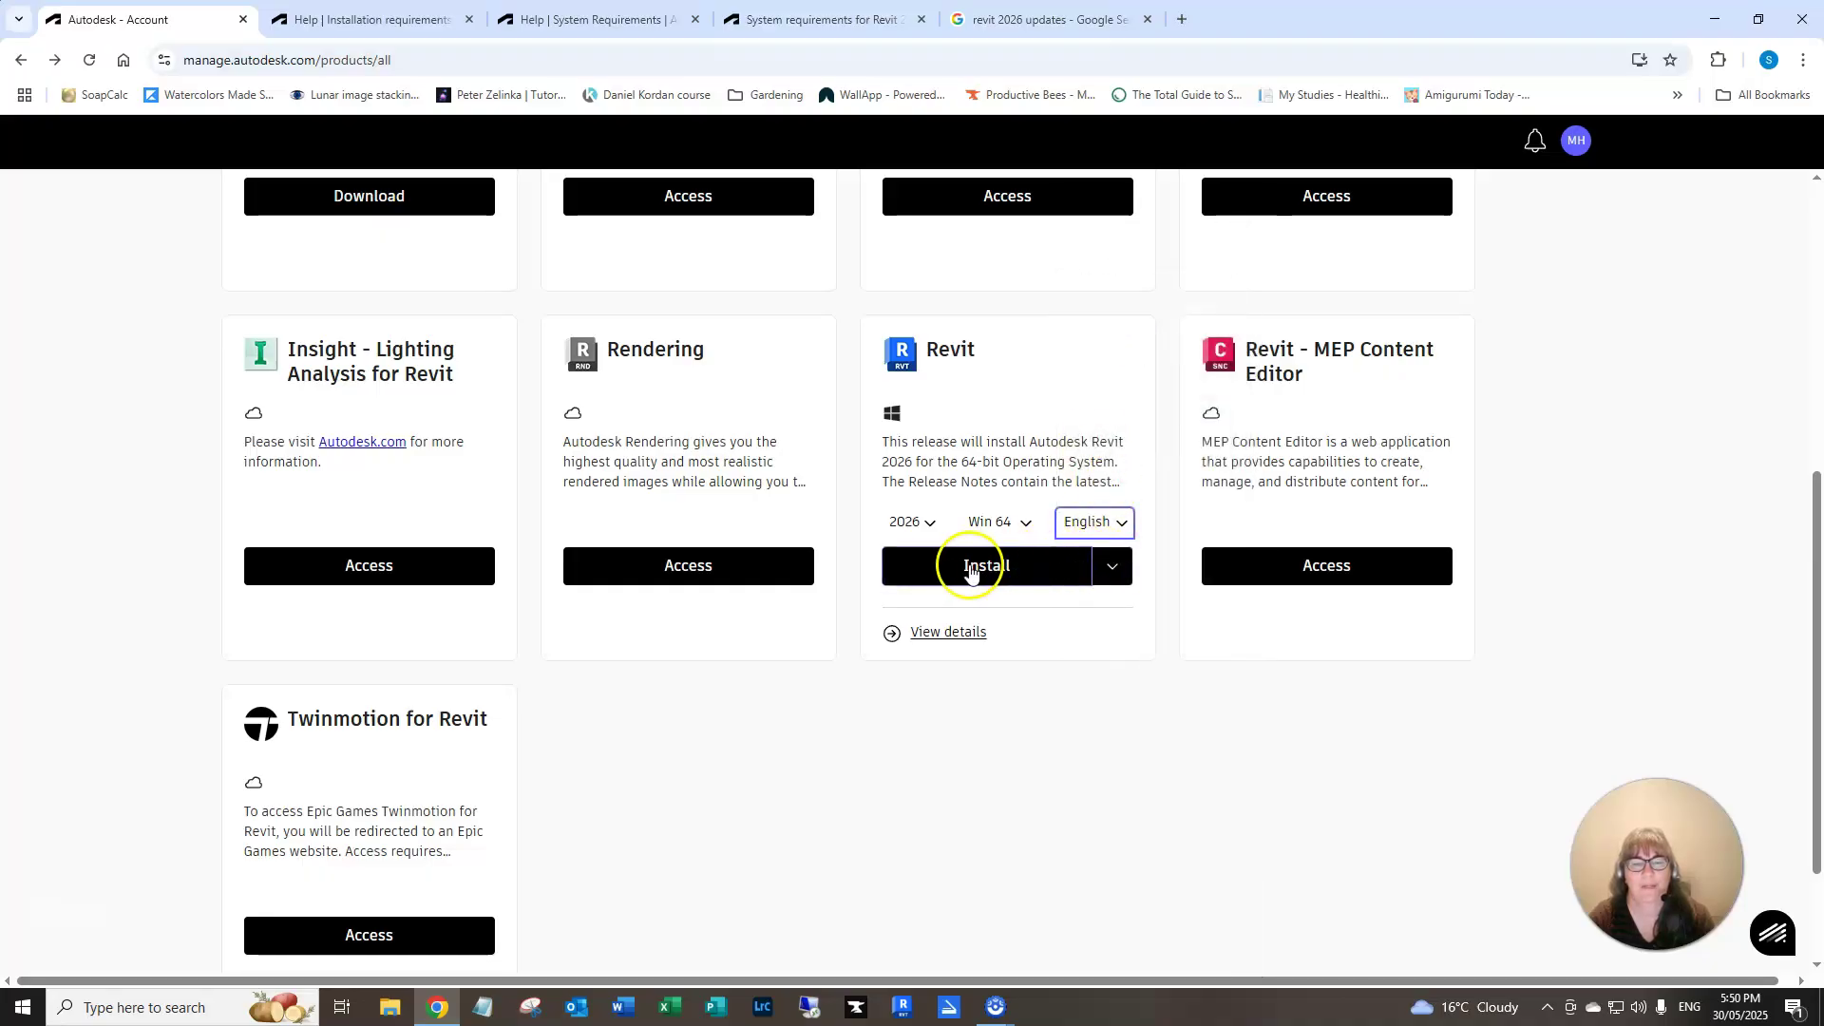
Choose Download instead of Install to get the Revit 2026 Win 64 English installer
click(1111, 567)
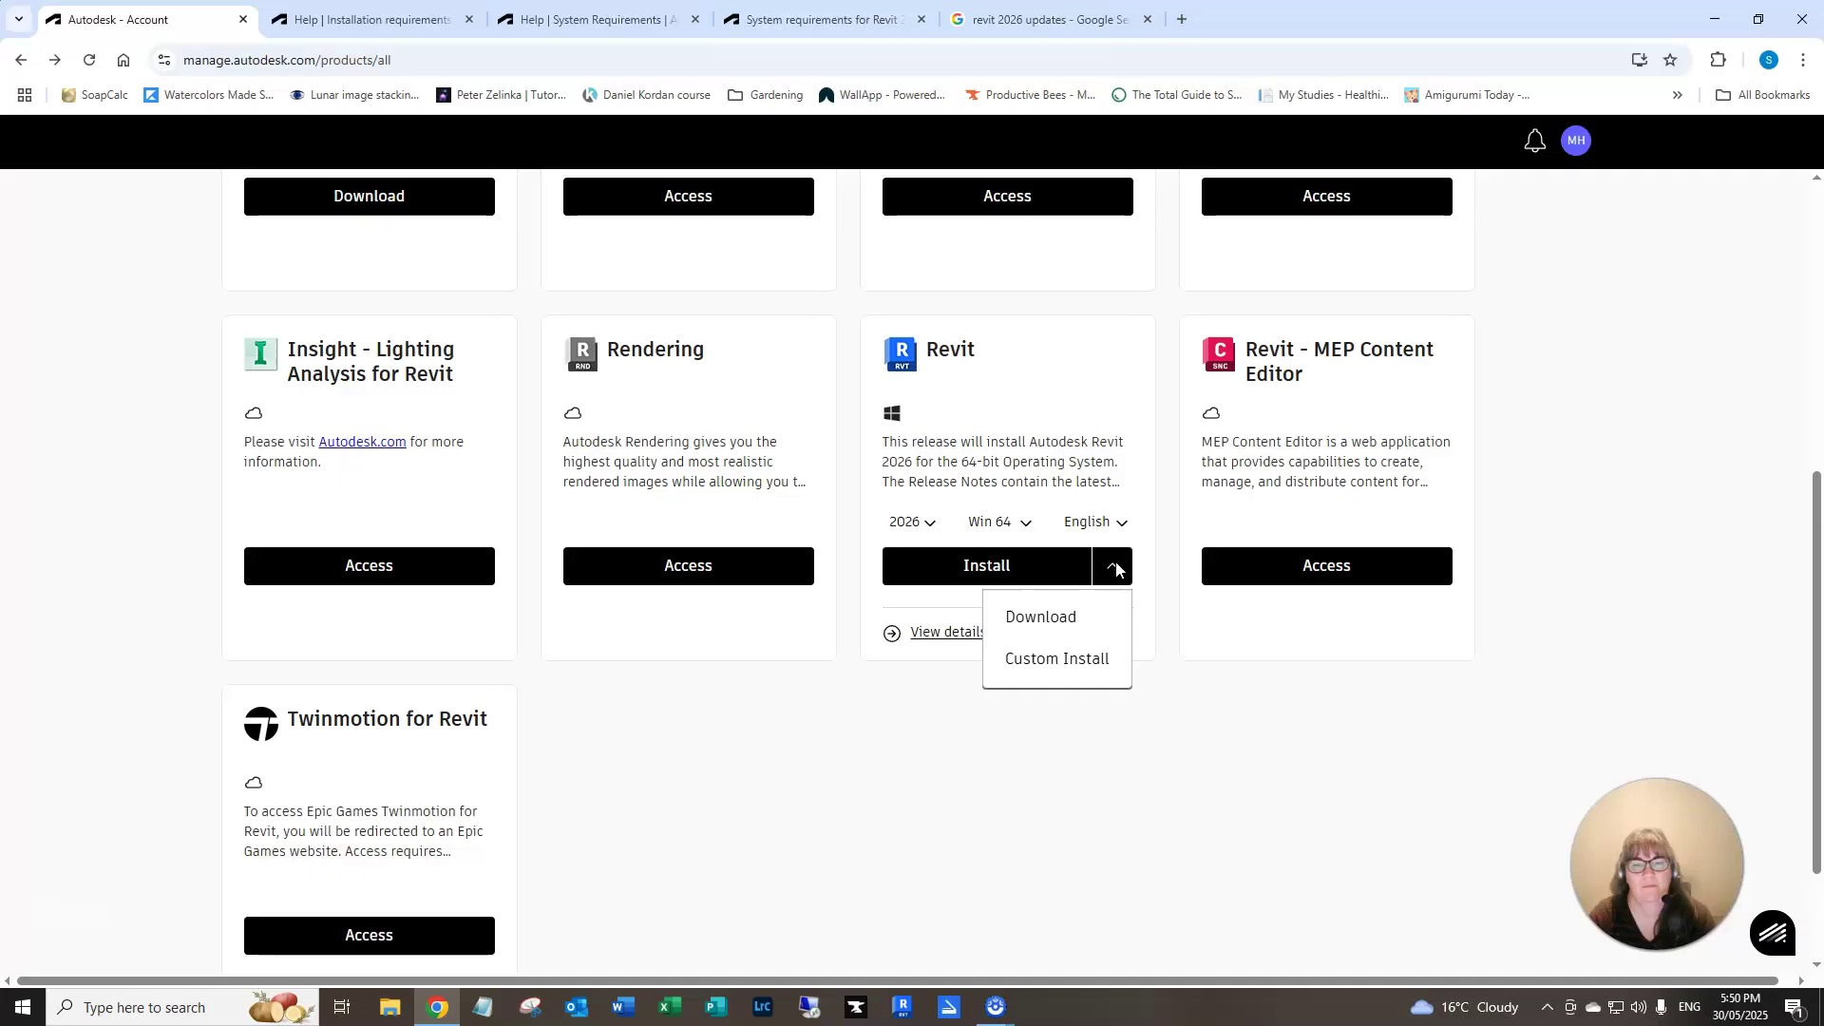
click(1060, 619)
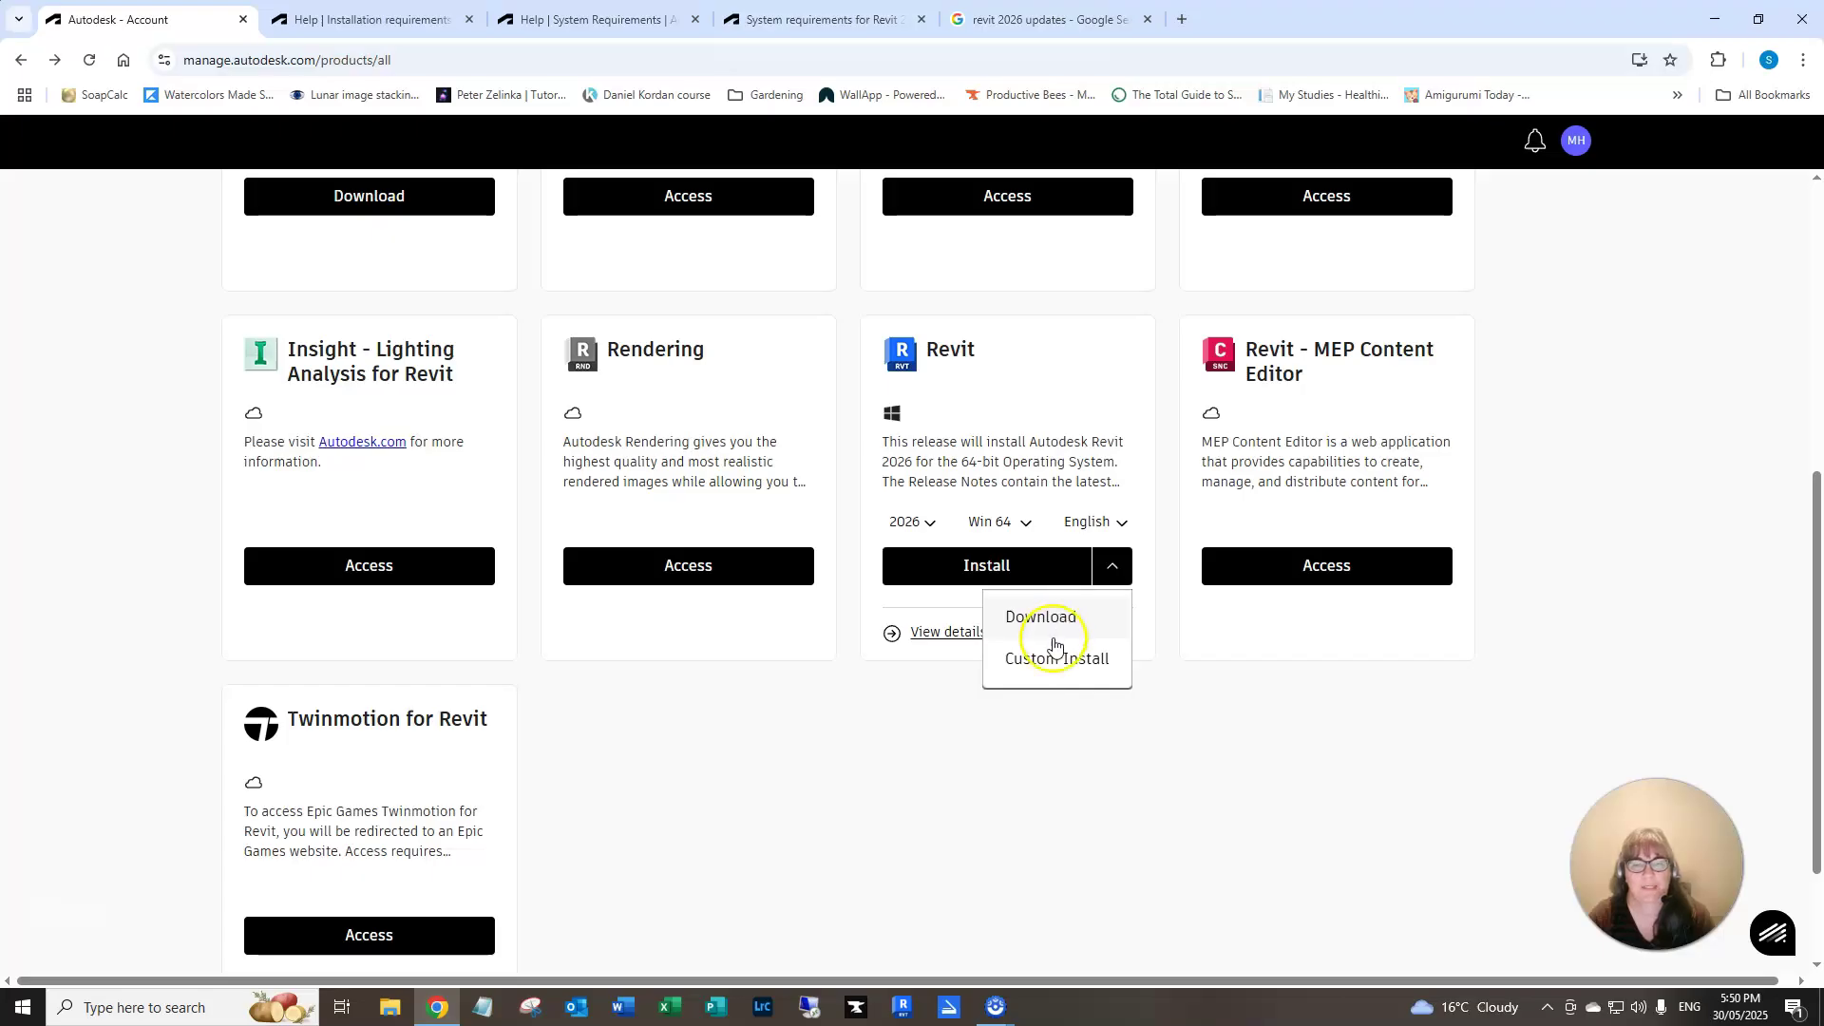
click(1055, 662)
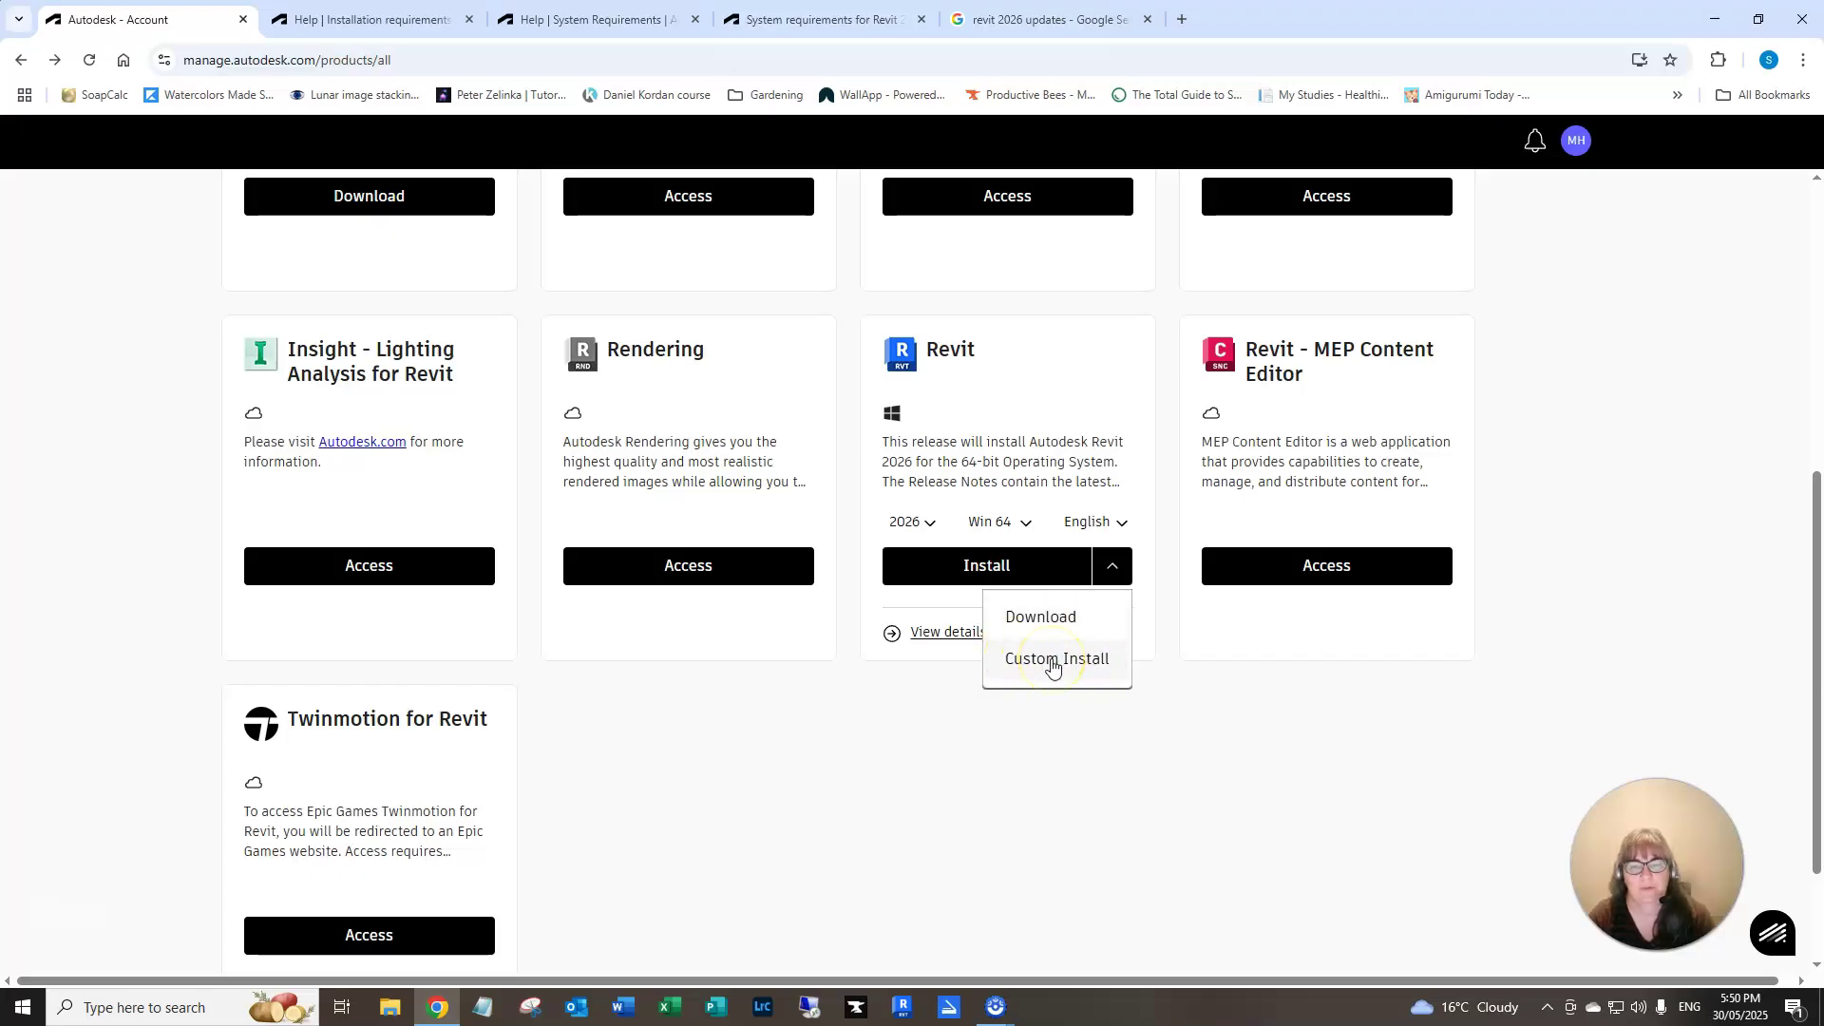
click(1052, 618)
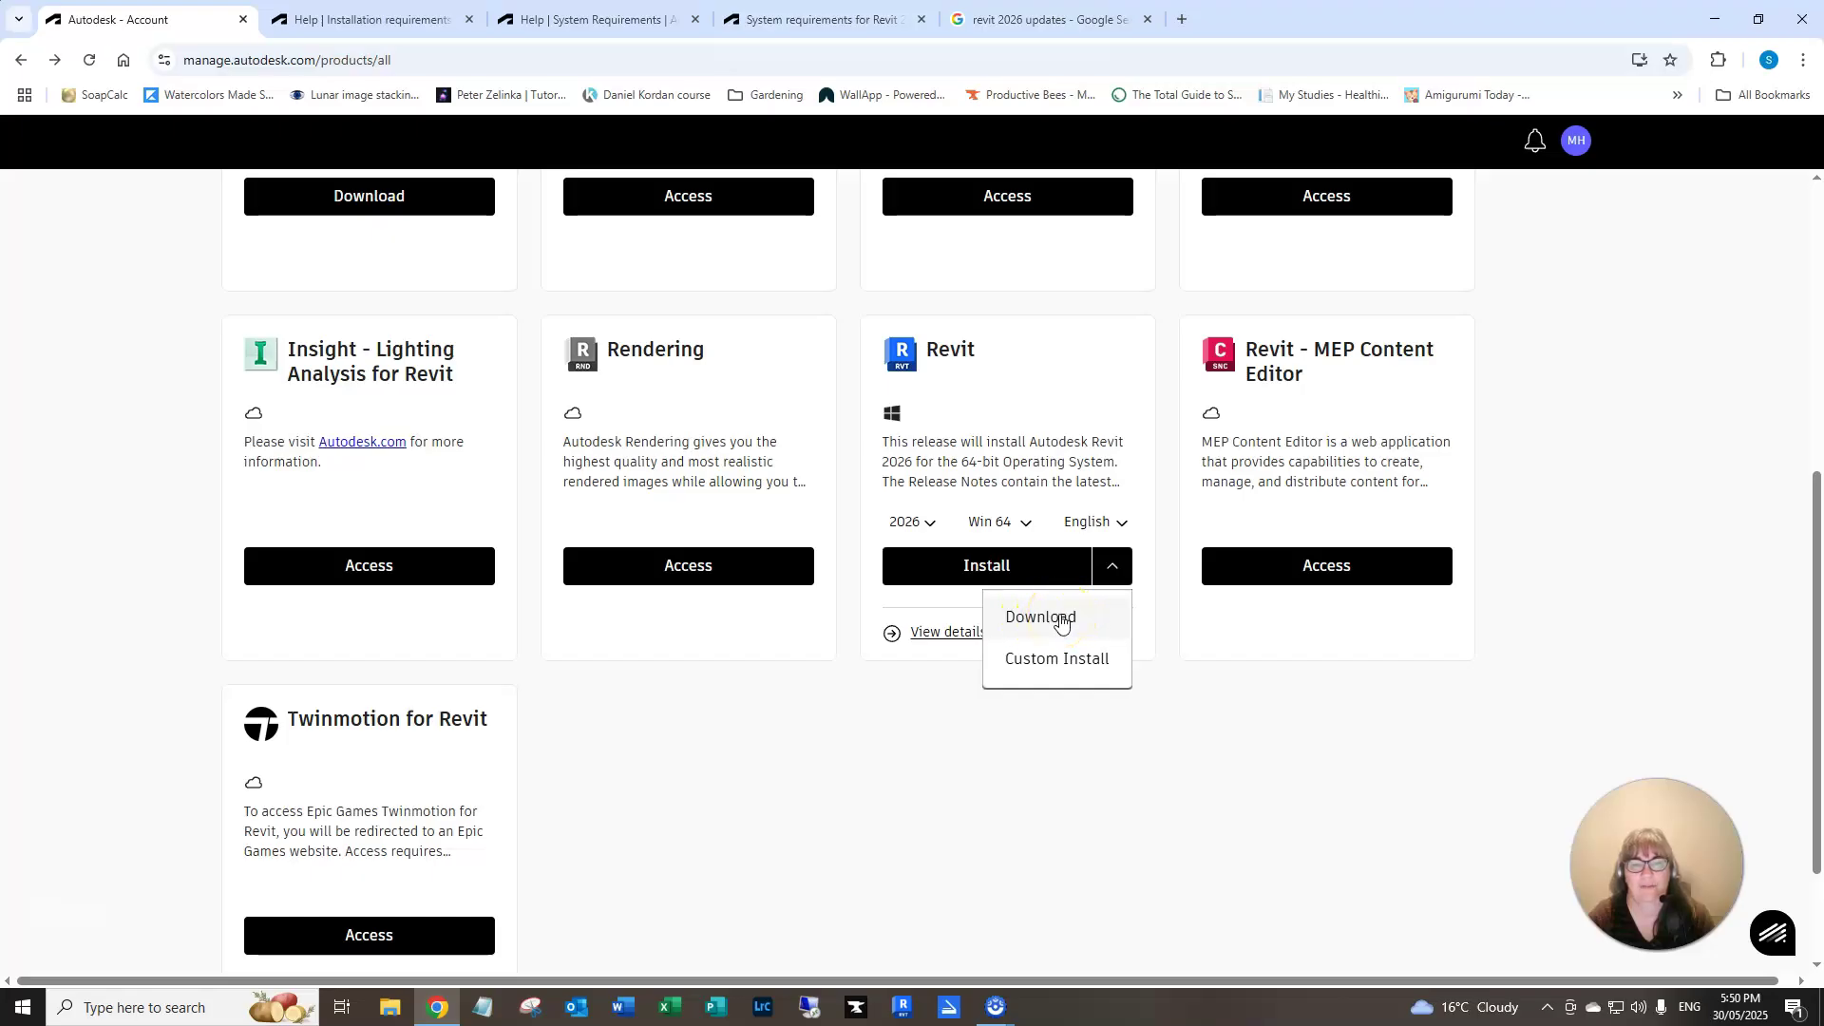
click(1052, 619)
click(1057, 622)
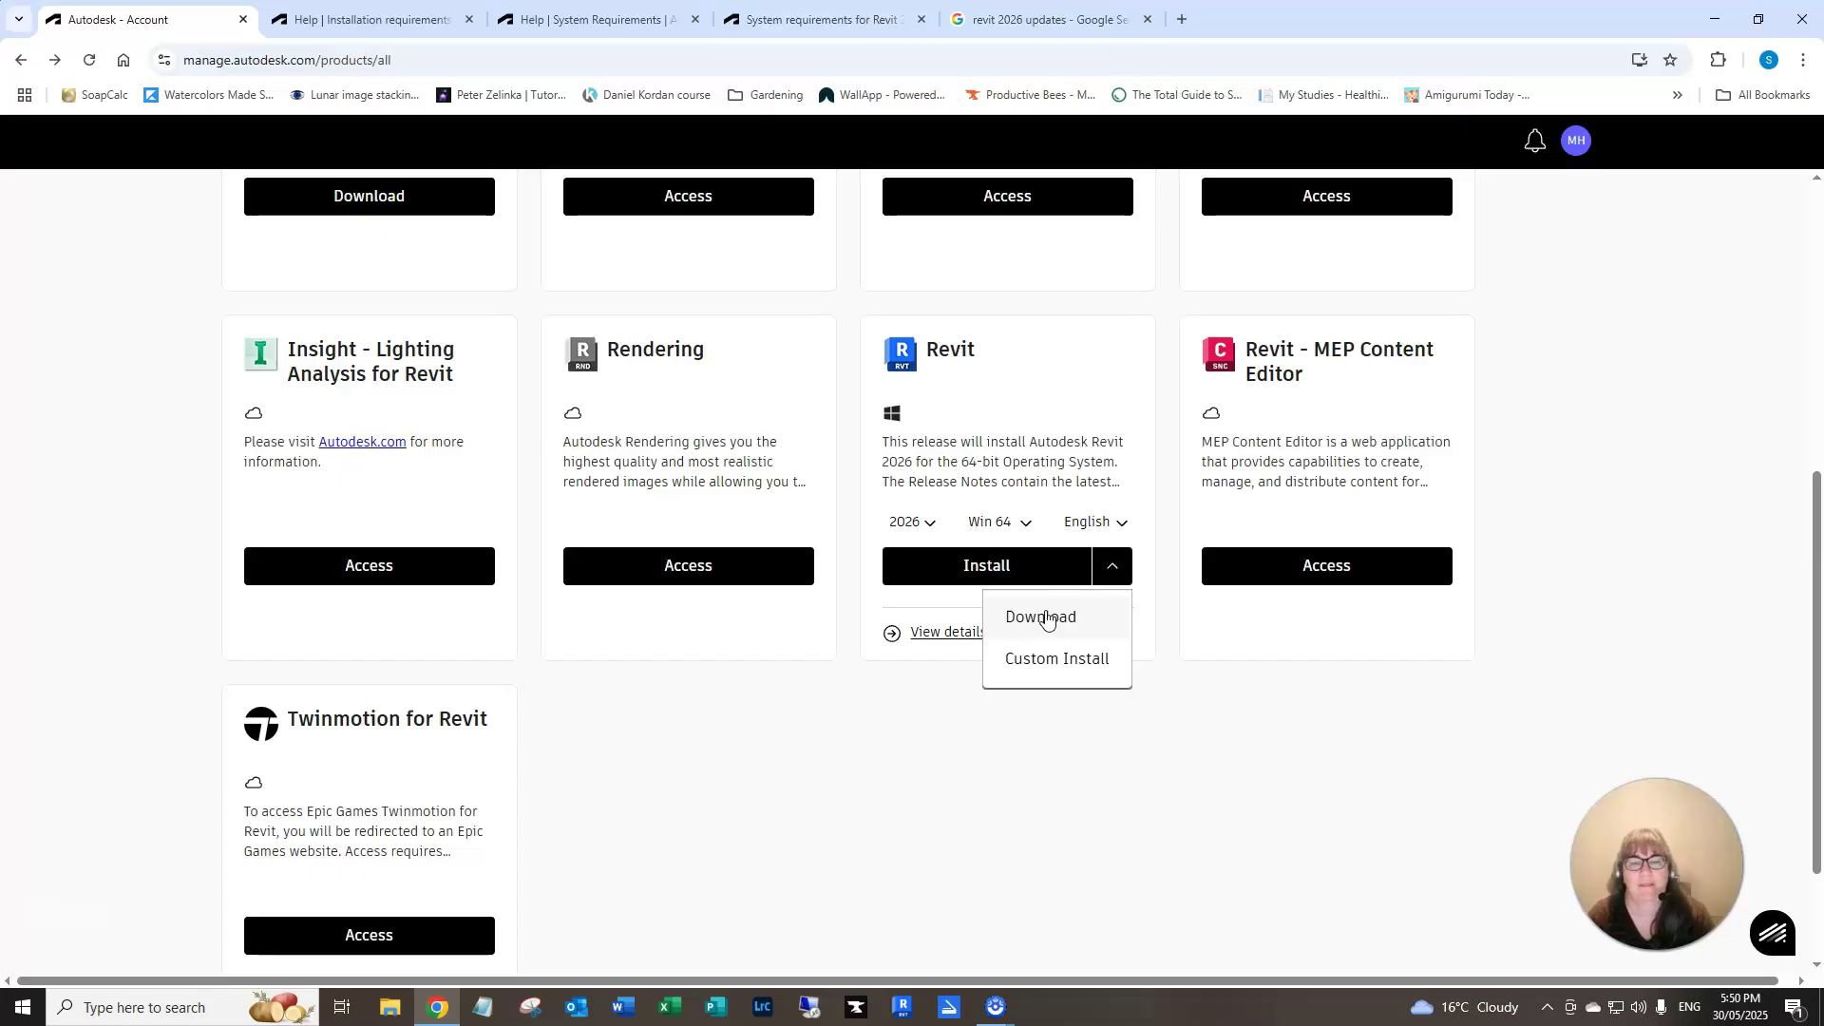
click(1047, 618)
click(1062, 624)
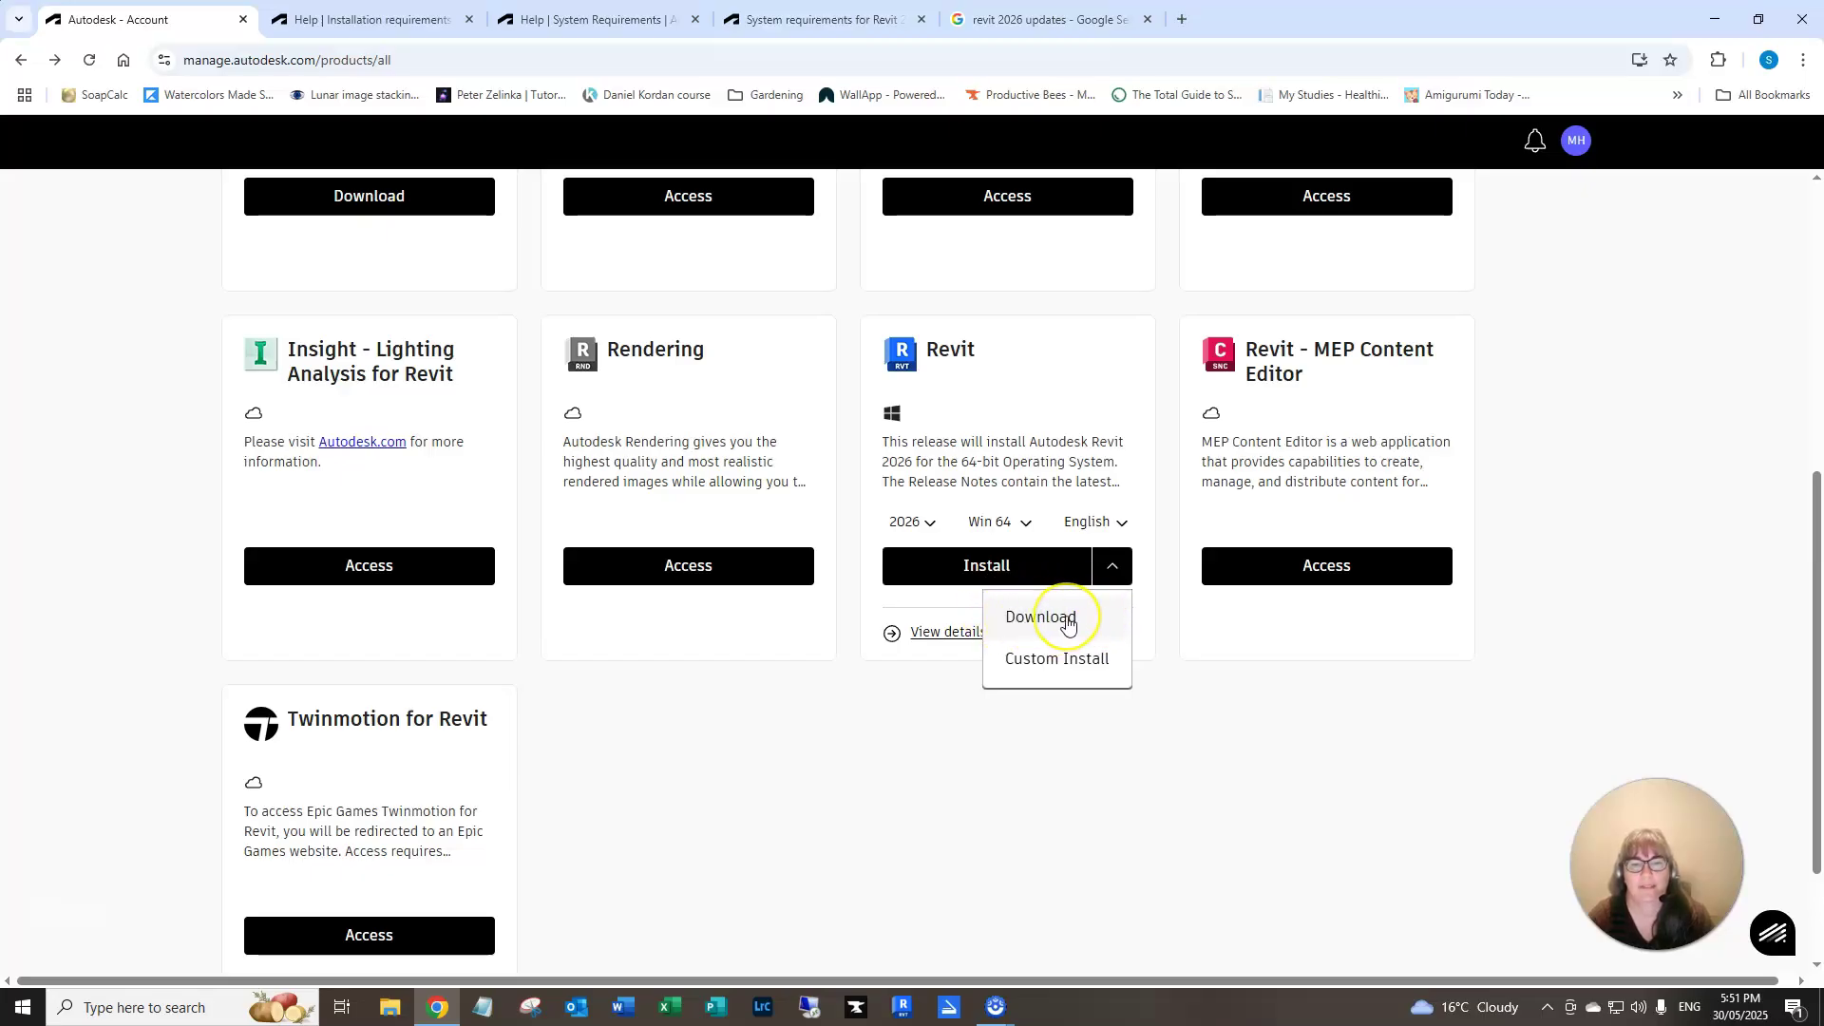
click(989, 566)
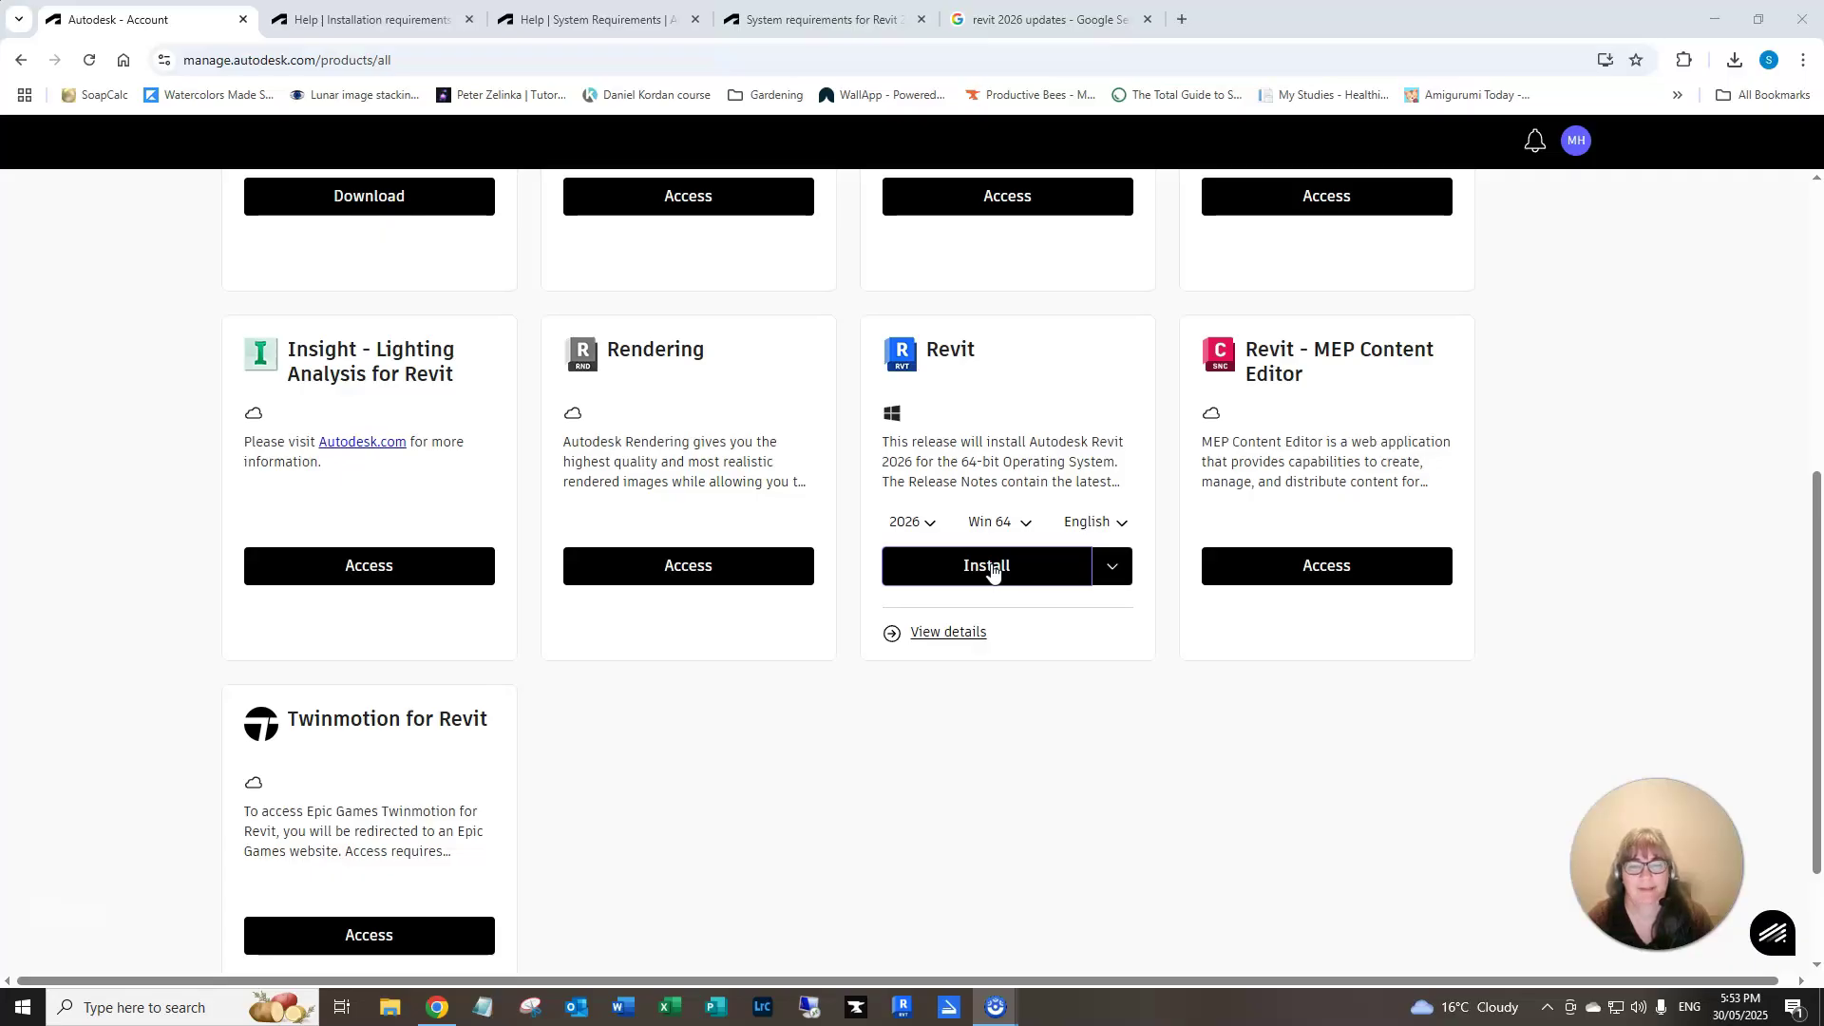
Accept the Autodesk Terms of Use so Autodesk_Revit_2026_1_ML_setup_webinstall.exe finishes downloading
click(988, 566)
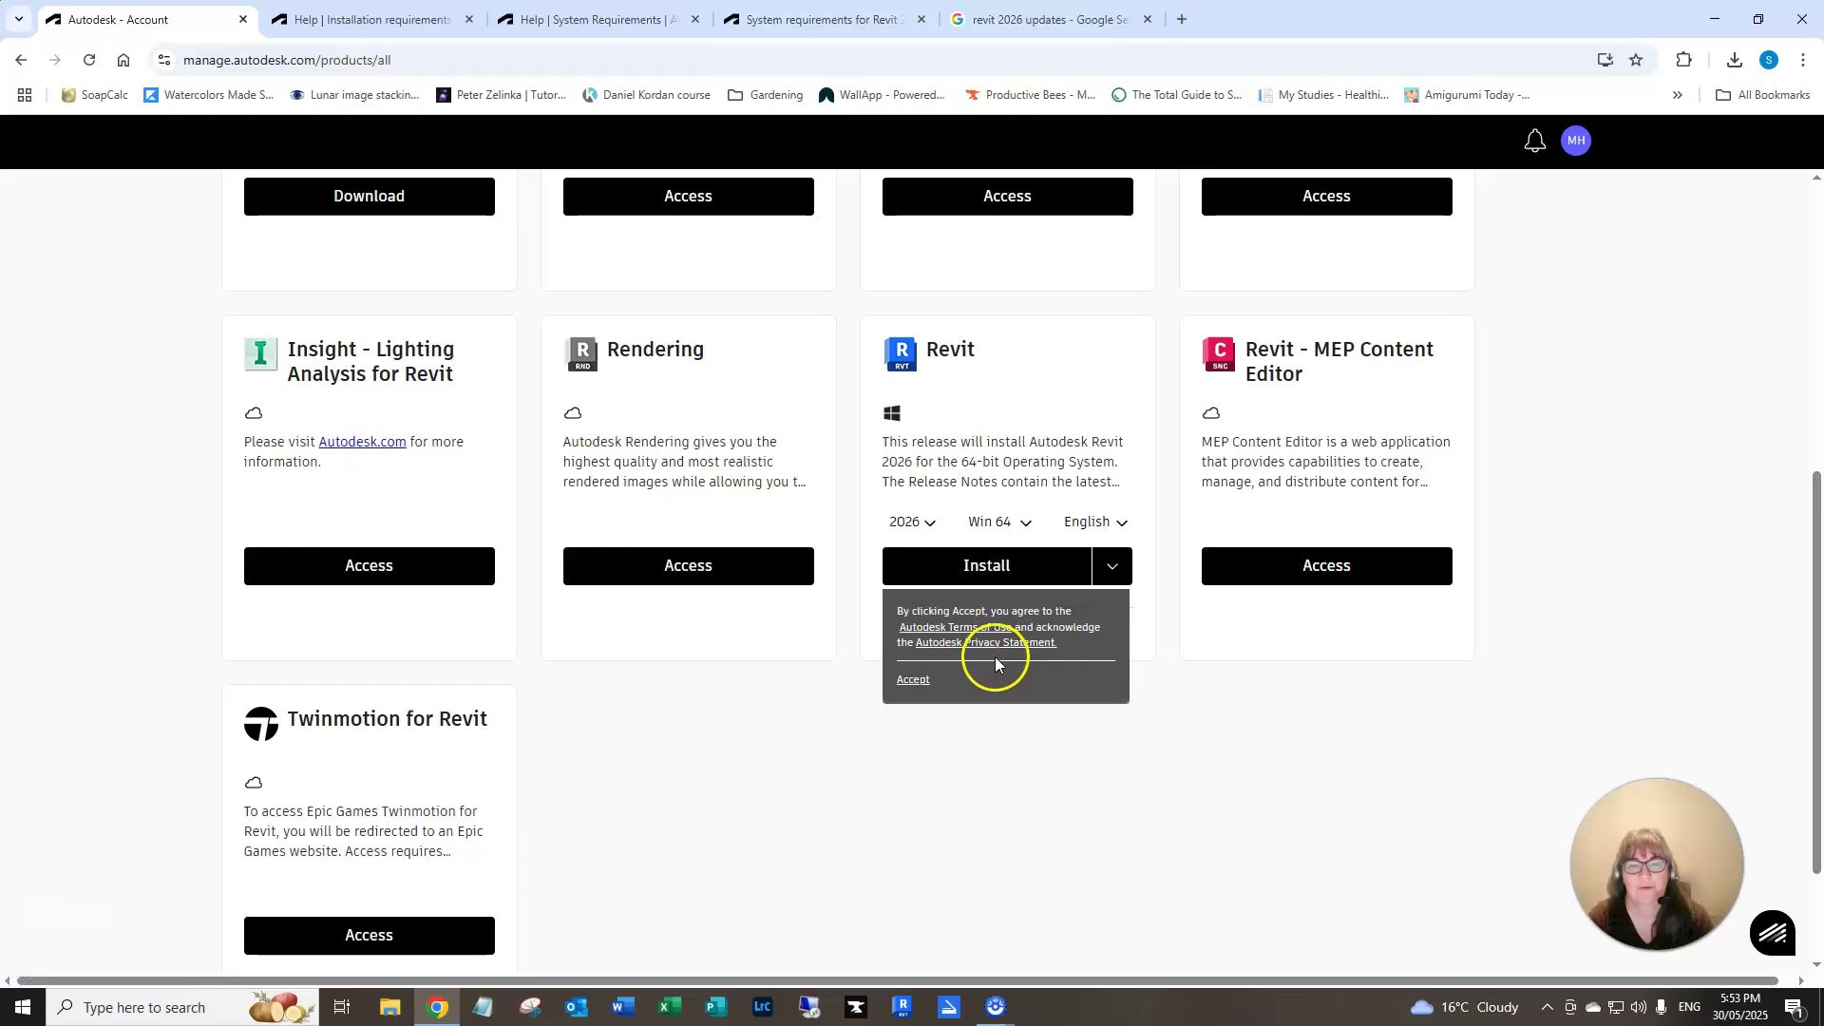
click(913, 681)
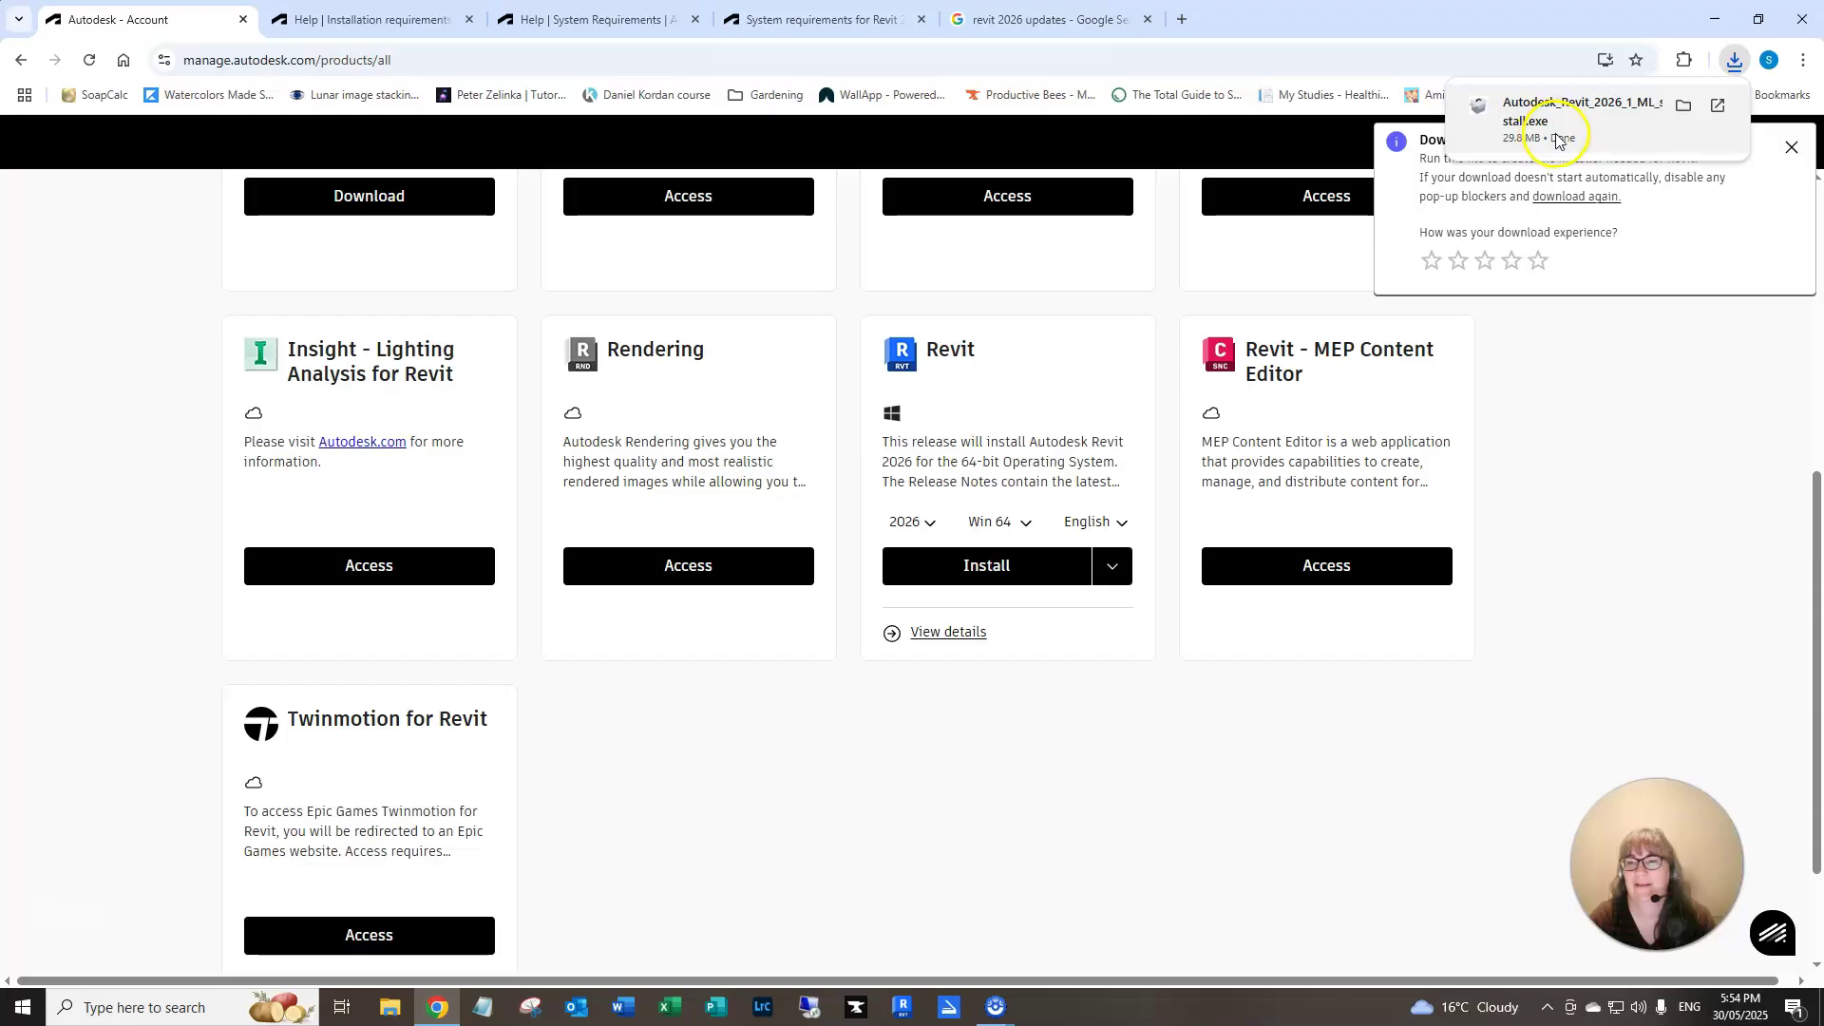
Run the downloaded Revit 2026 web installer and centre its setup window on screen
click(1718, 107)
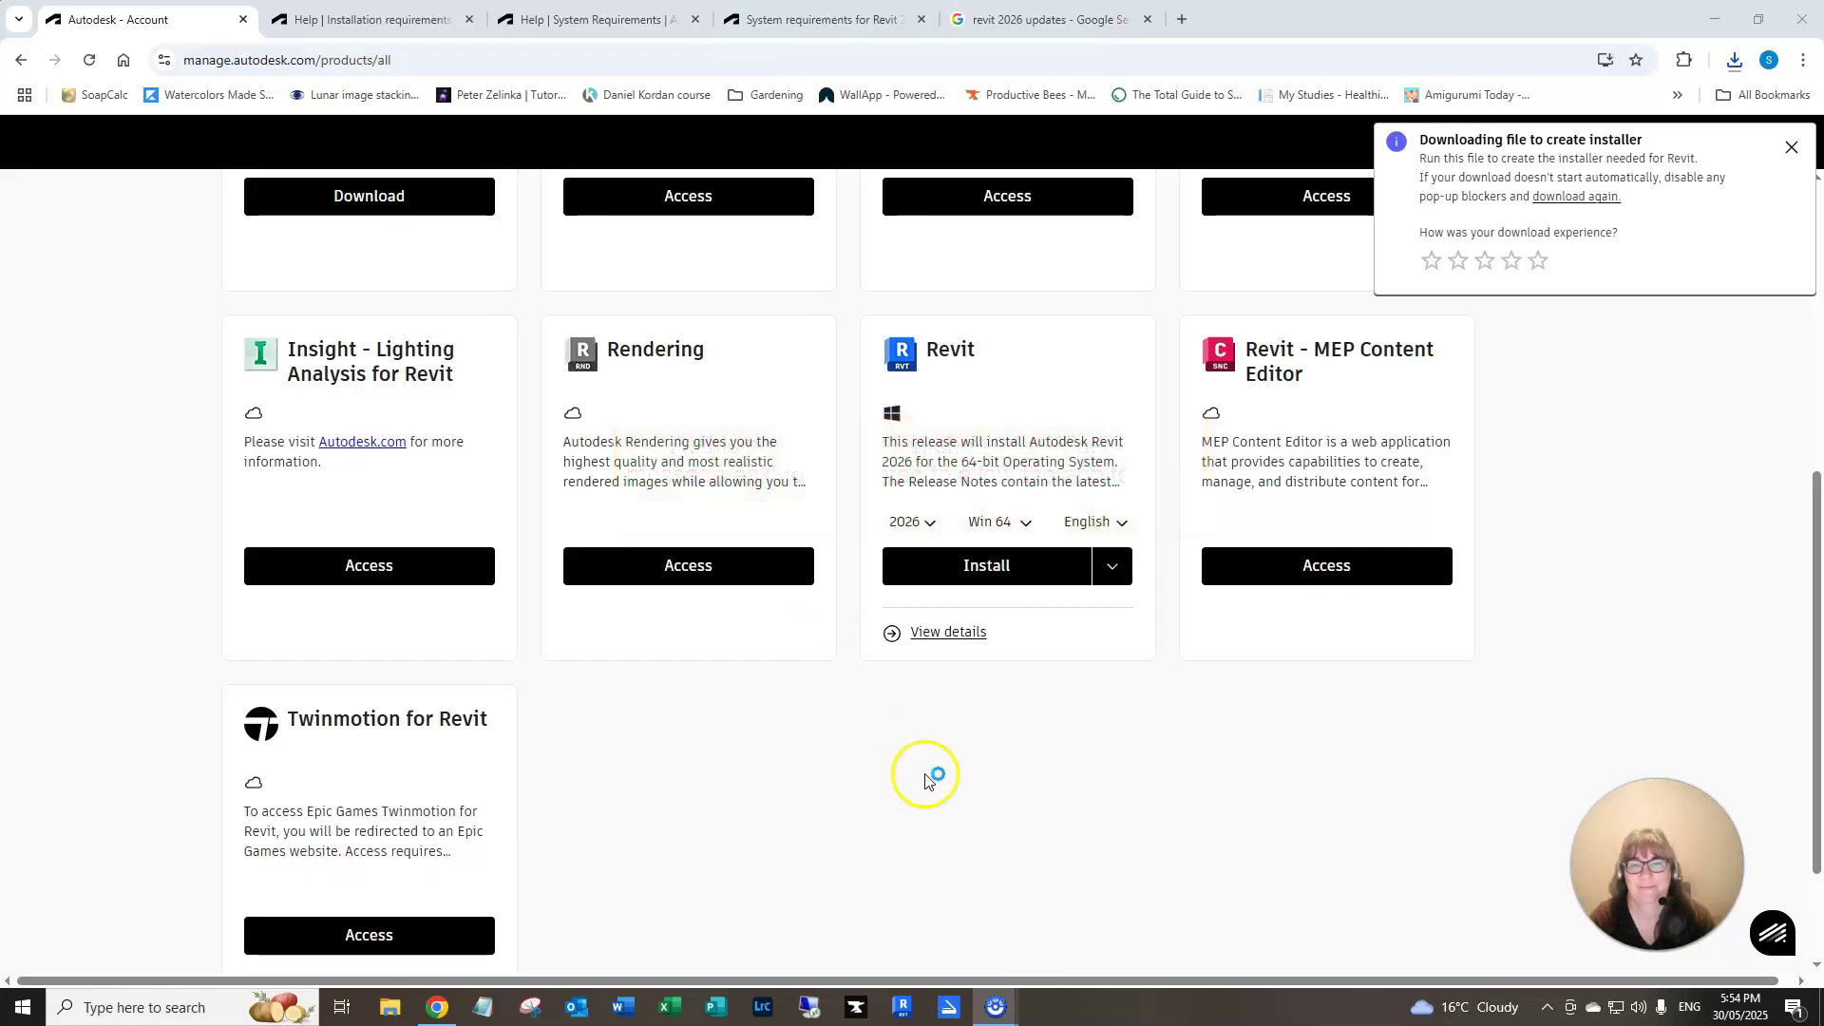
drag(257, 40, 913, 477)
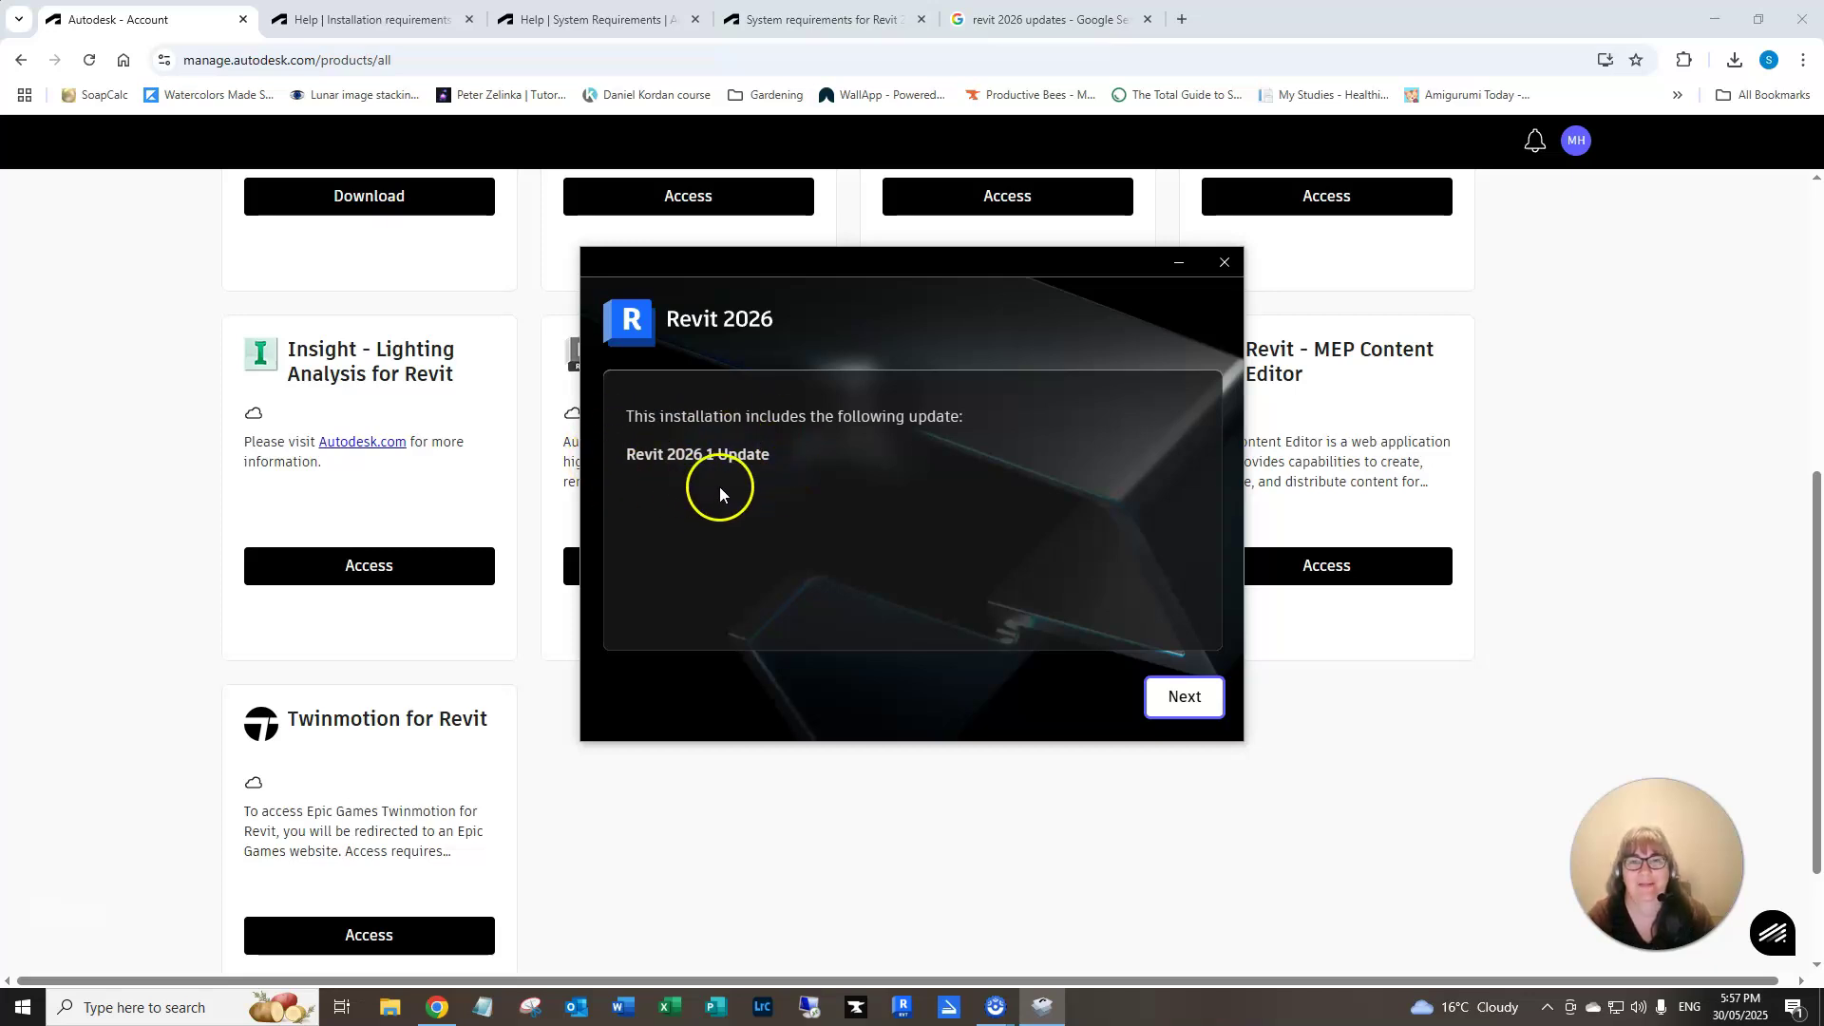
Install Revit 2026 with the default C:\Program Files\Autodesk product and content paths
click(1185, 697)
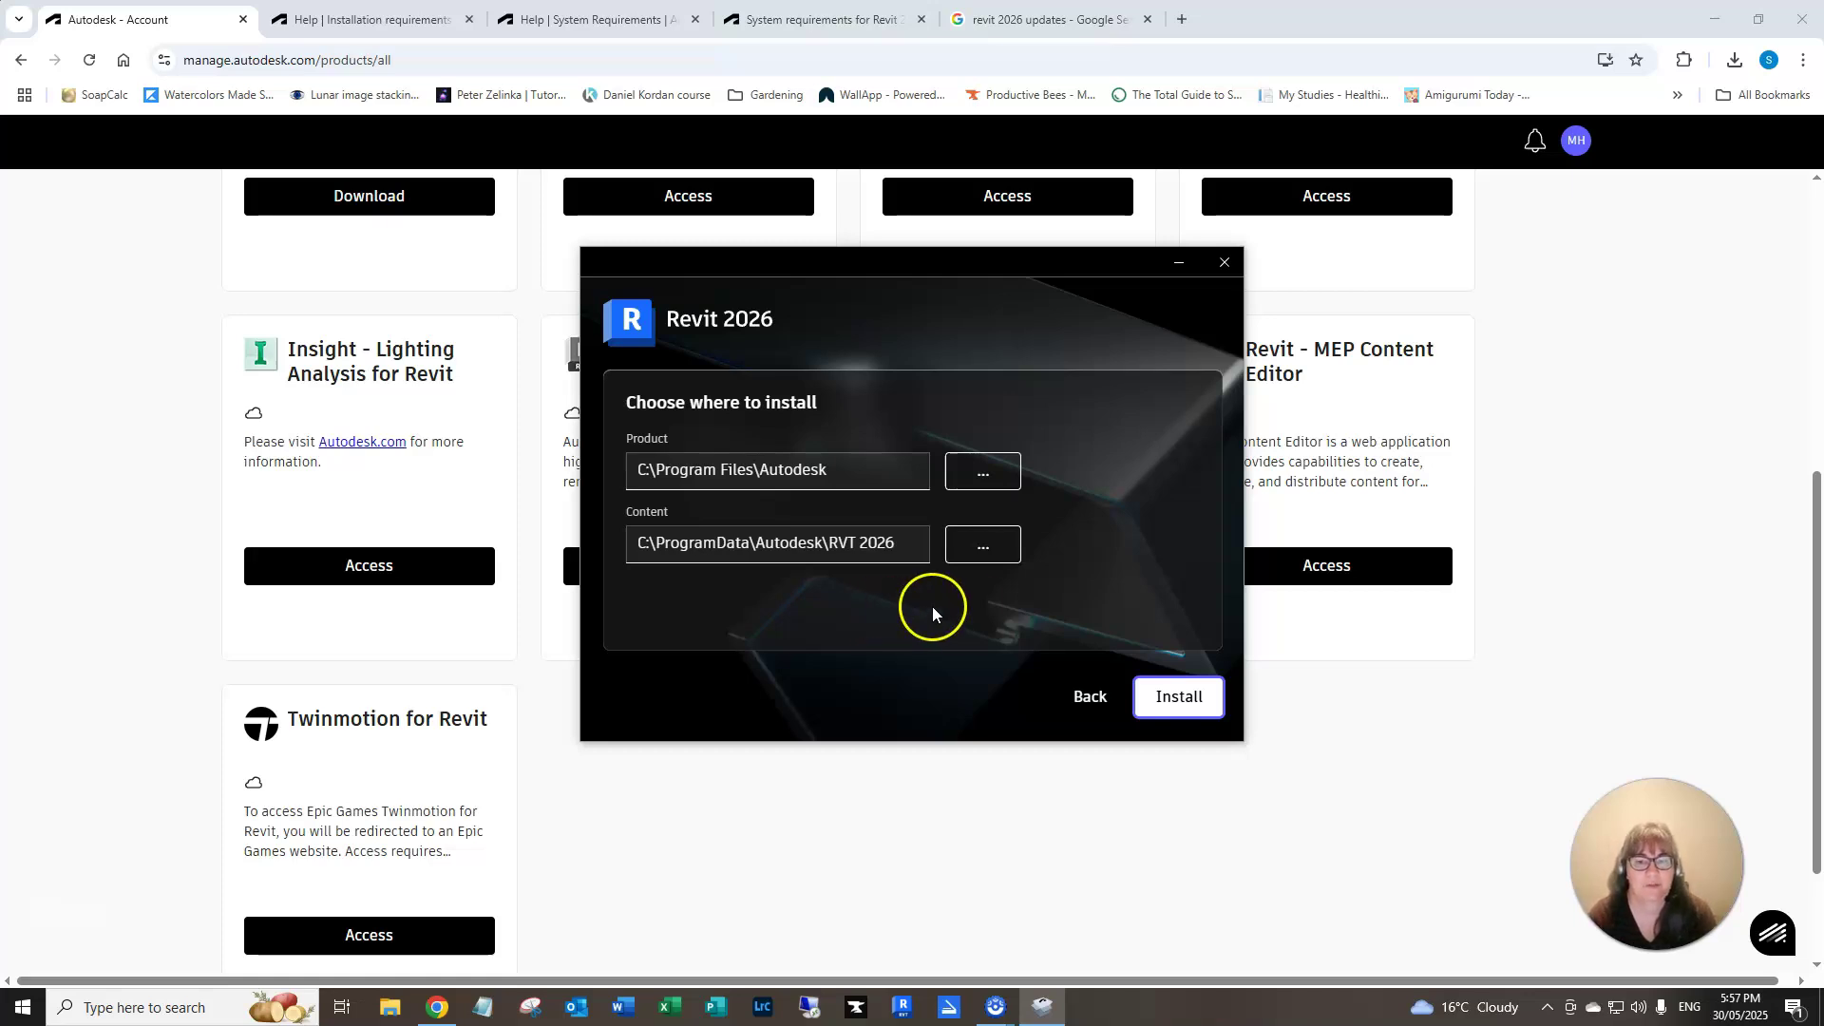
click(1174, 694)
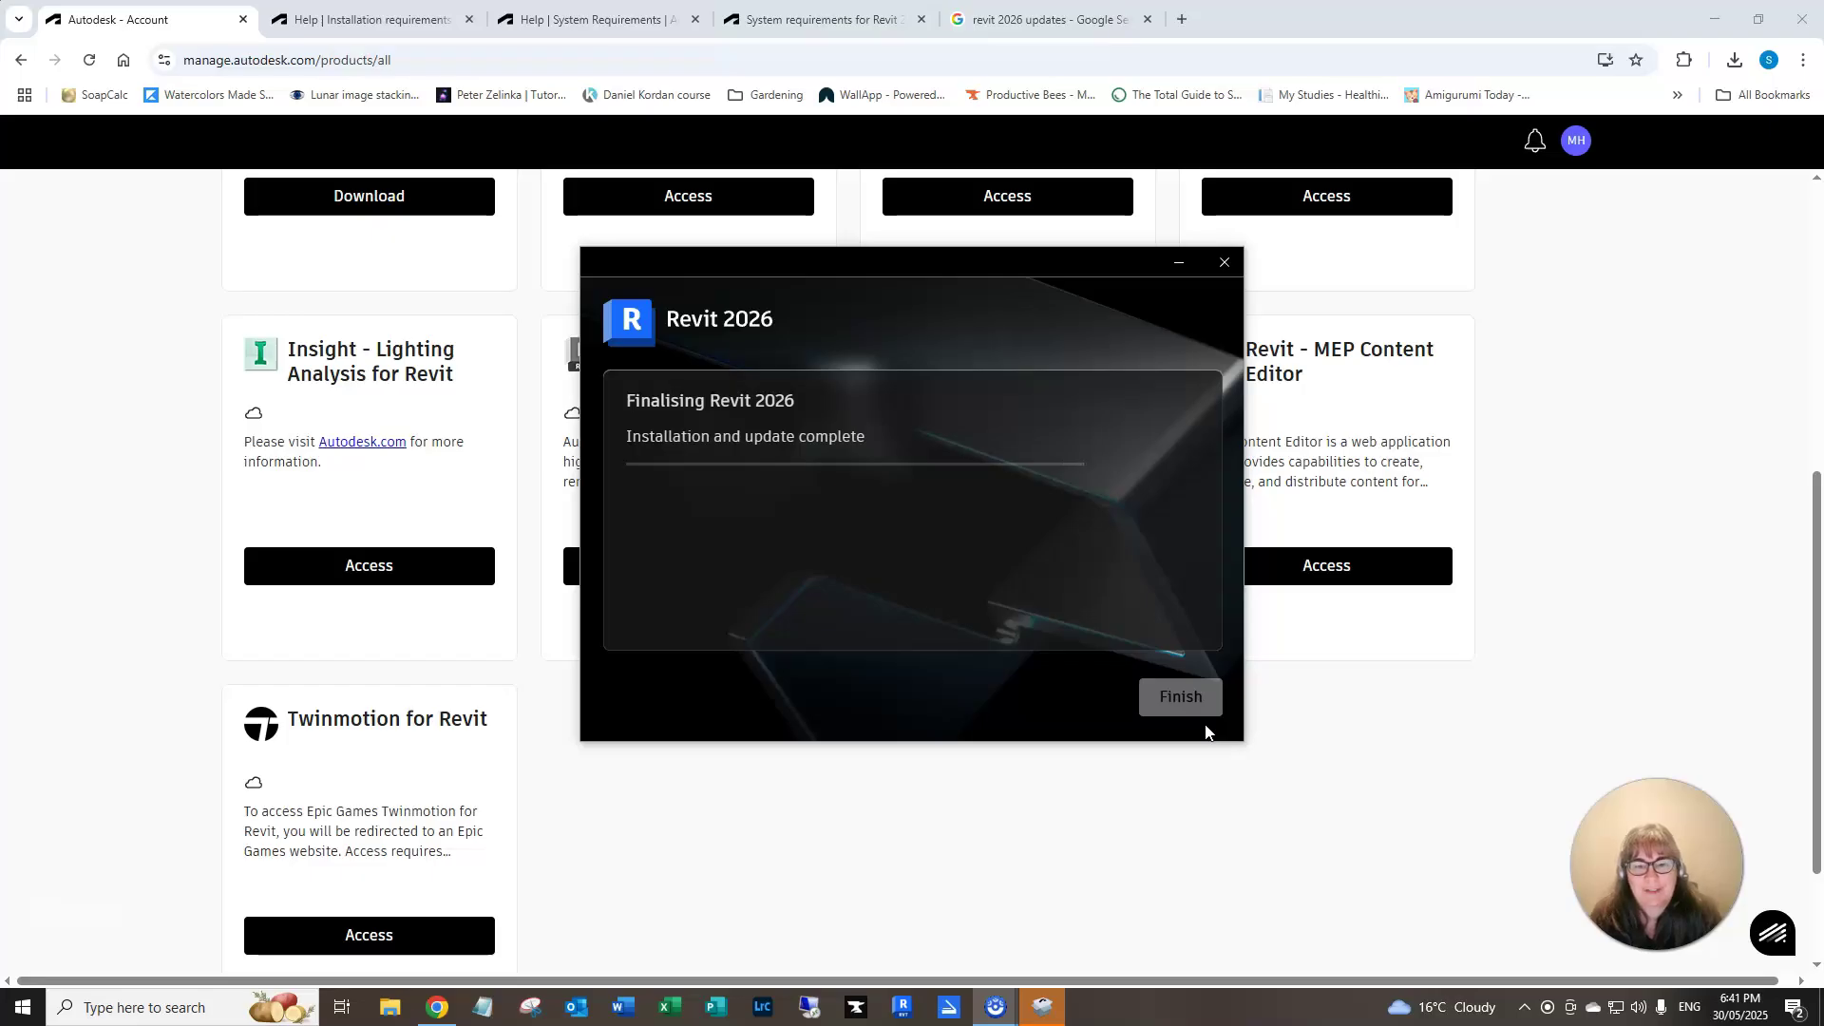
Finish the installer, choosing Not now for the restart, and close it
click(1197, 724)
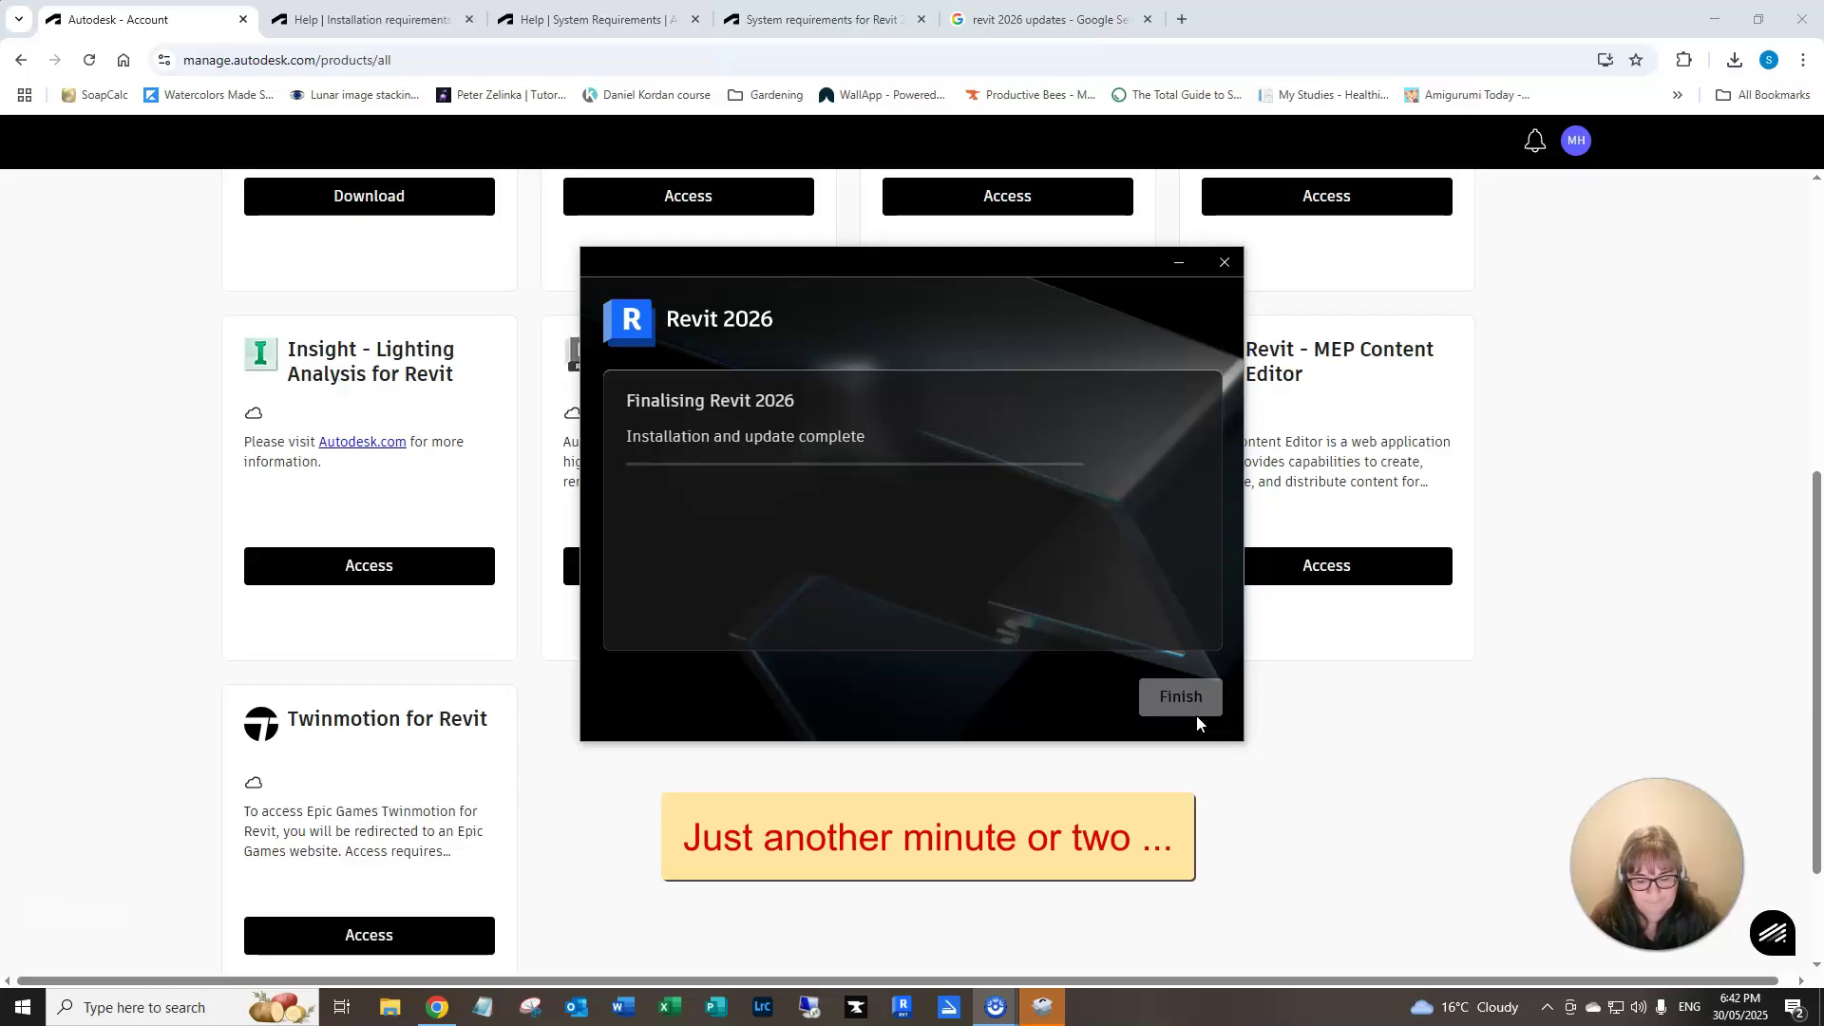
click(1104, 658)
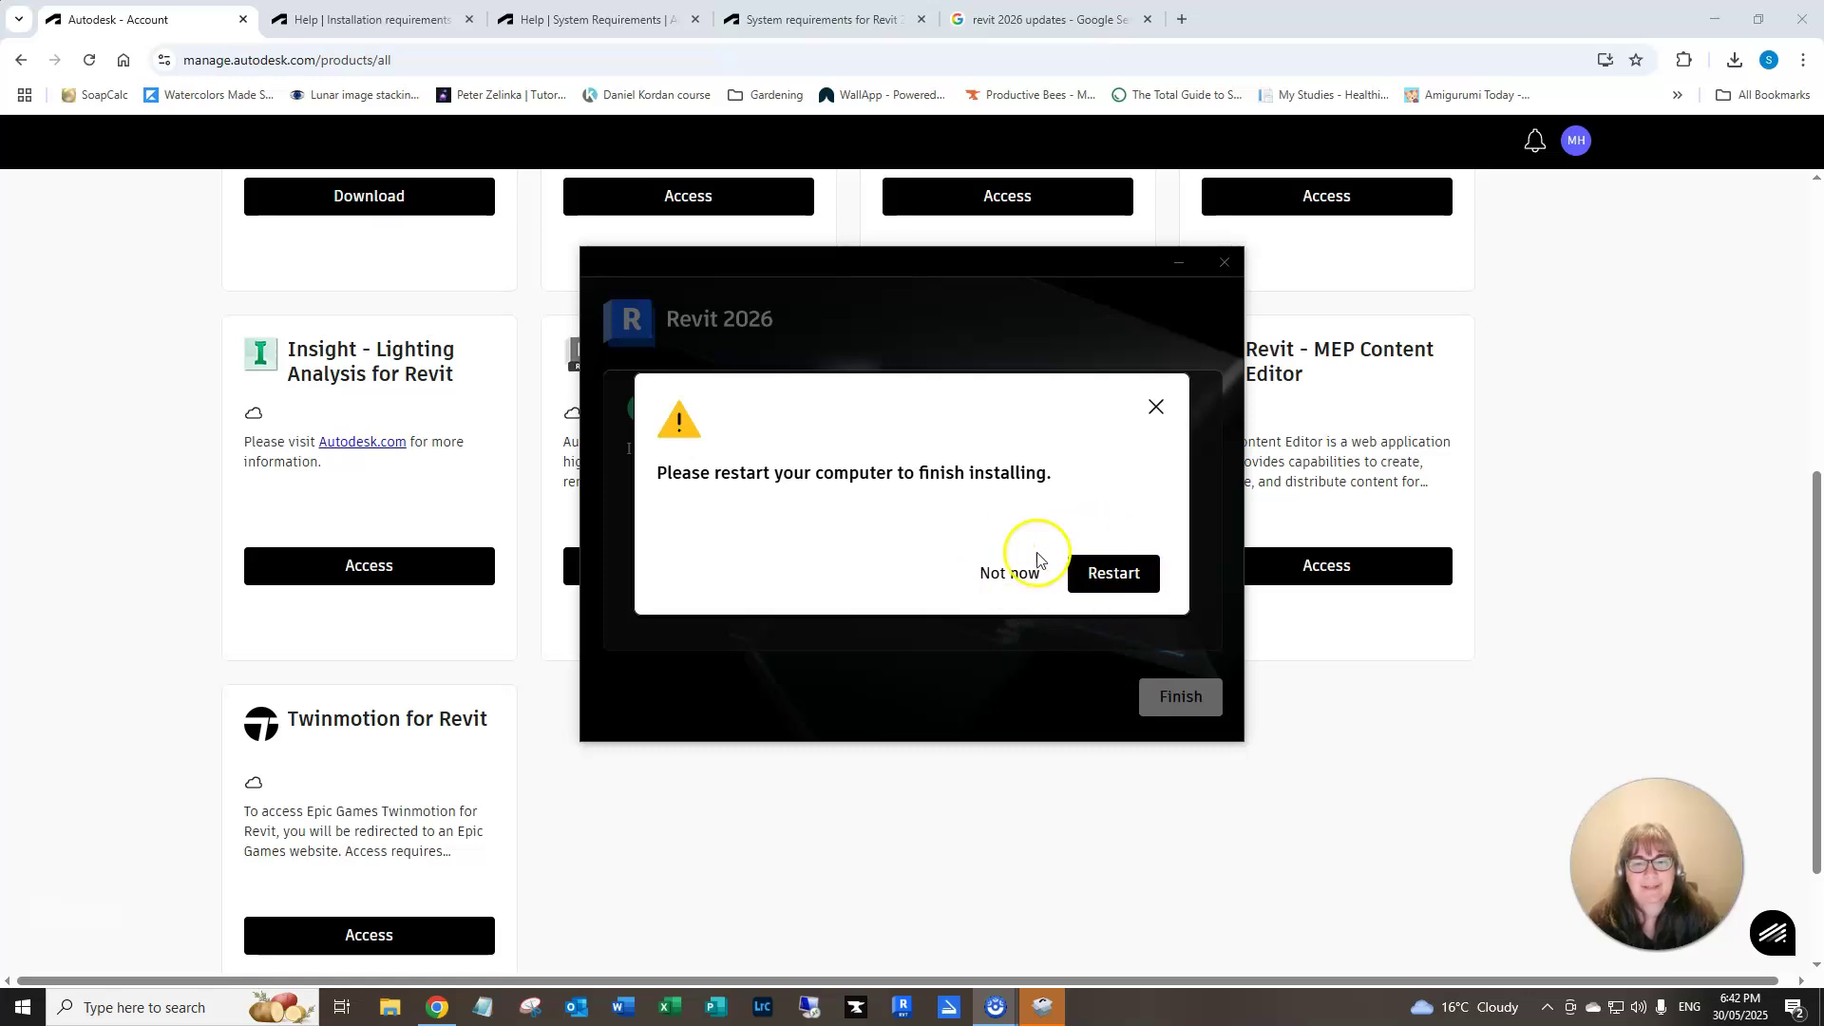
click(1007, 578)
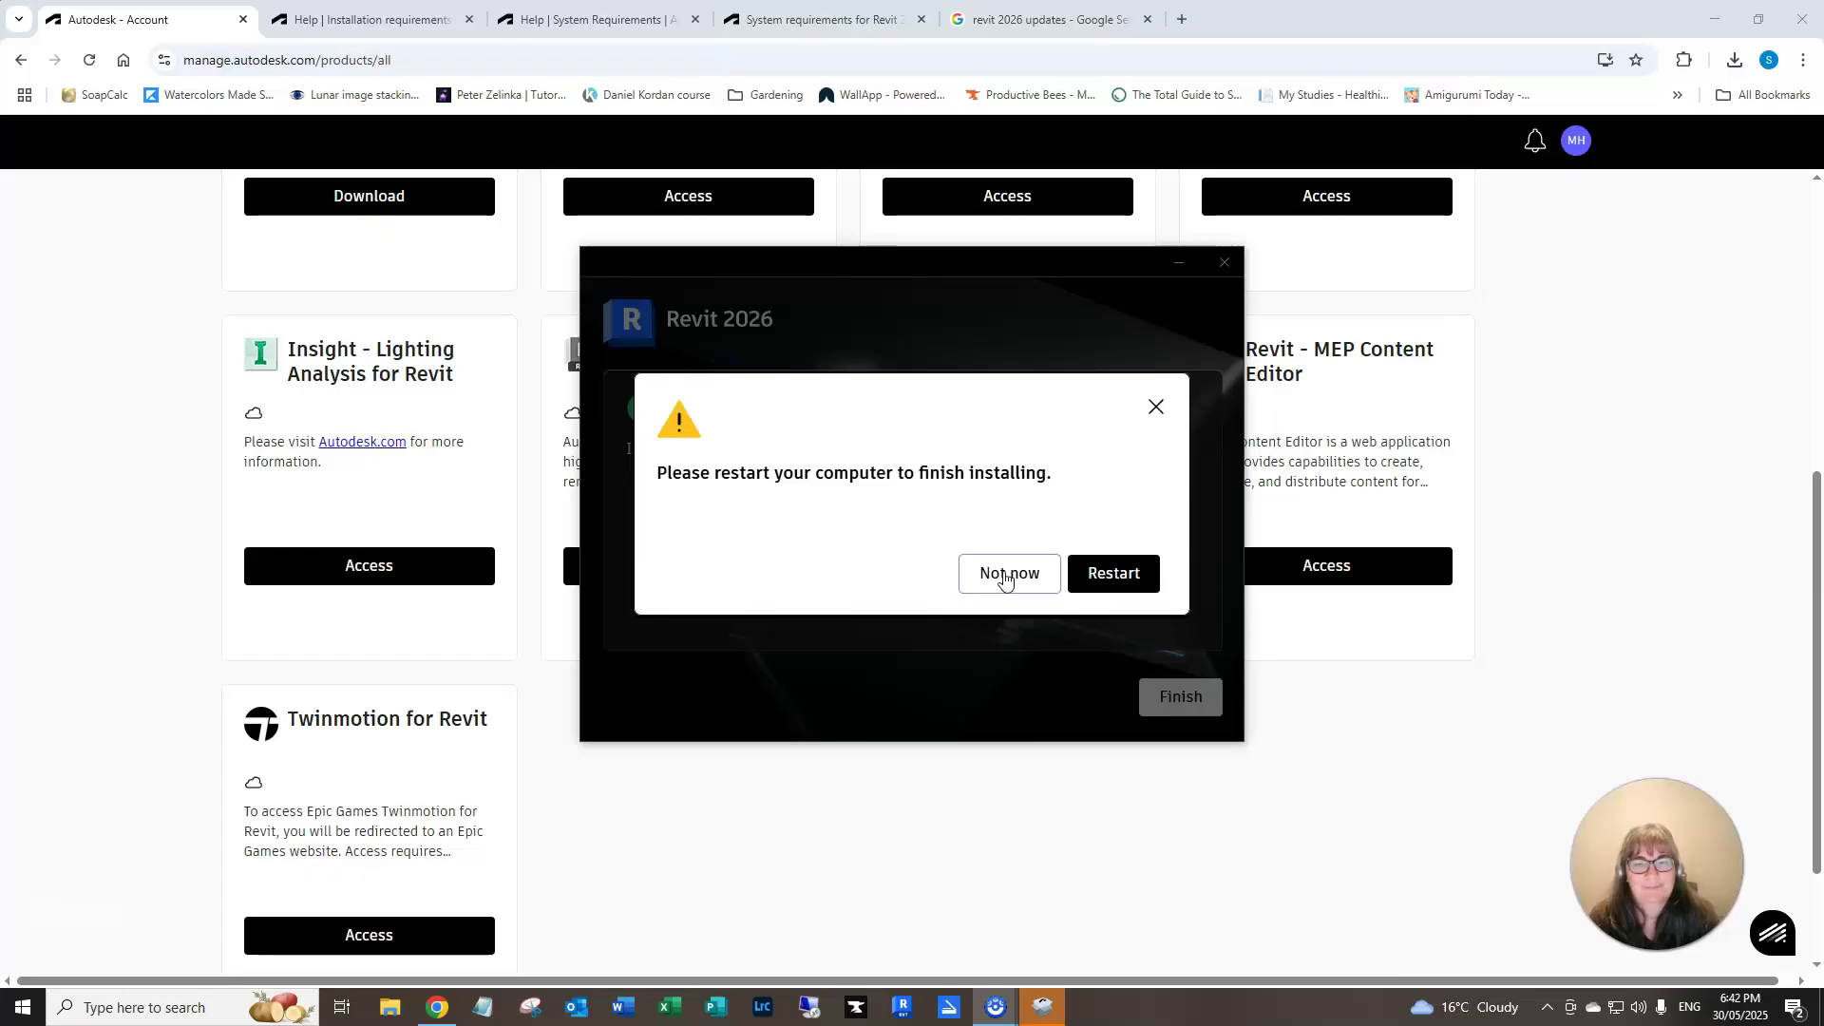
click(1005, 576)
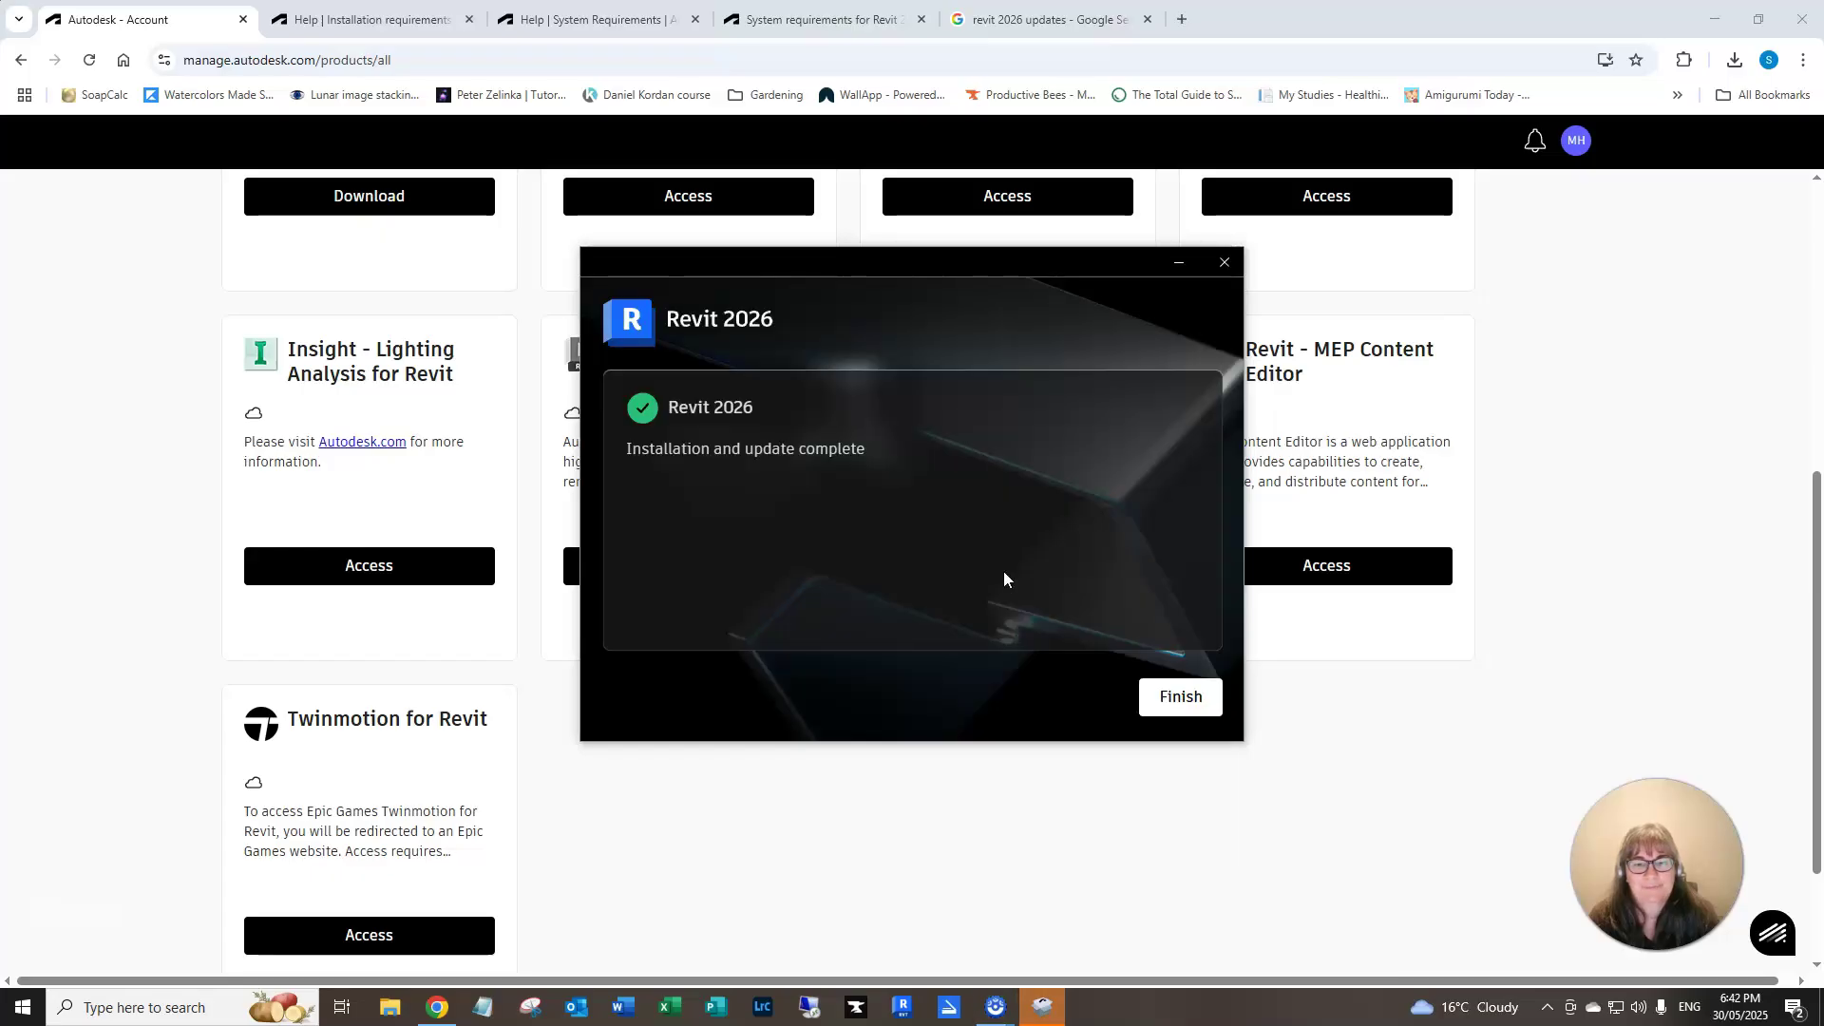
click(1181, 699)
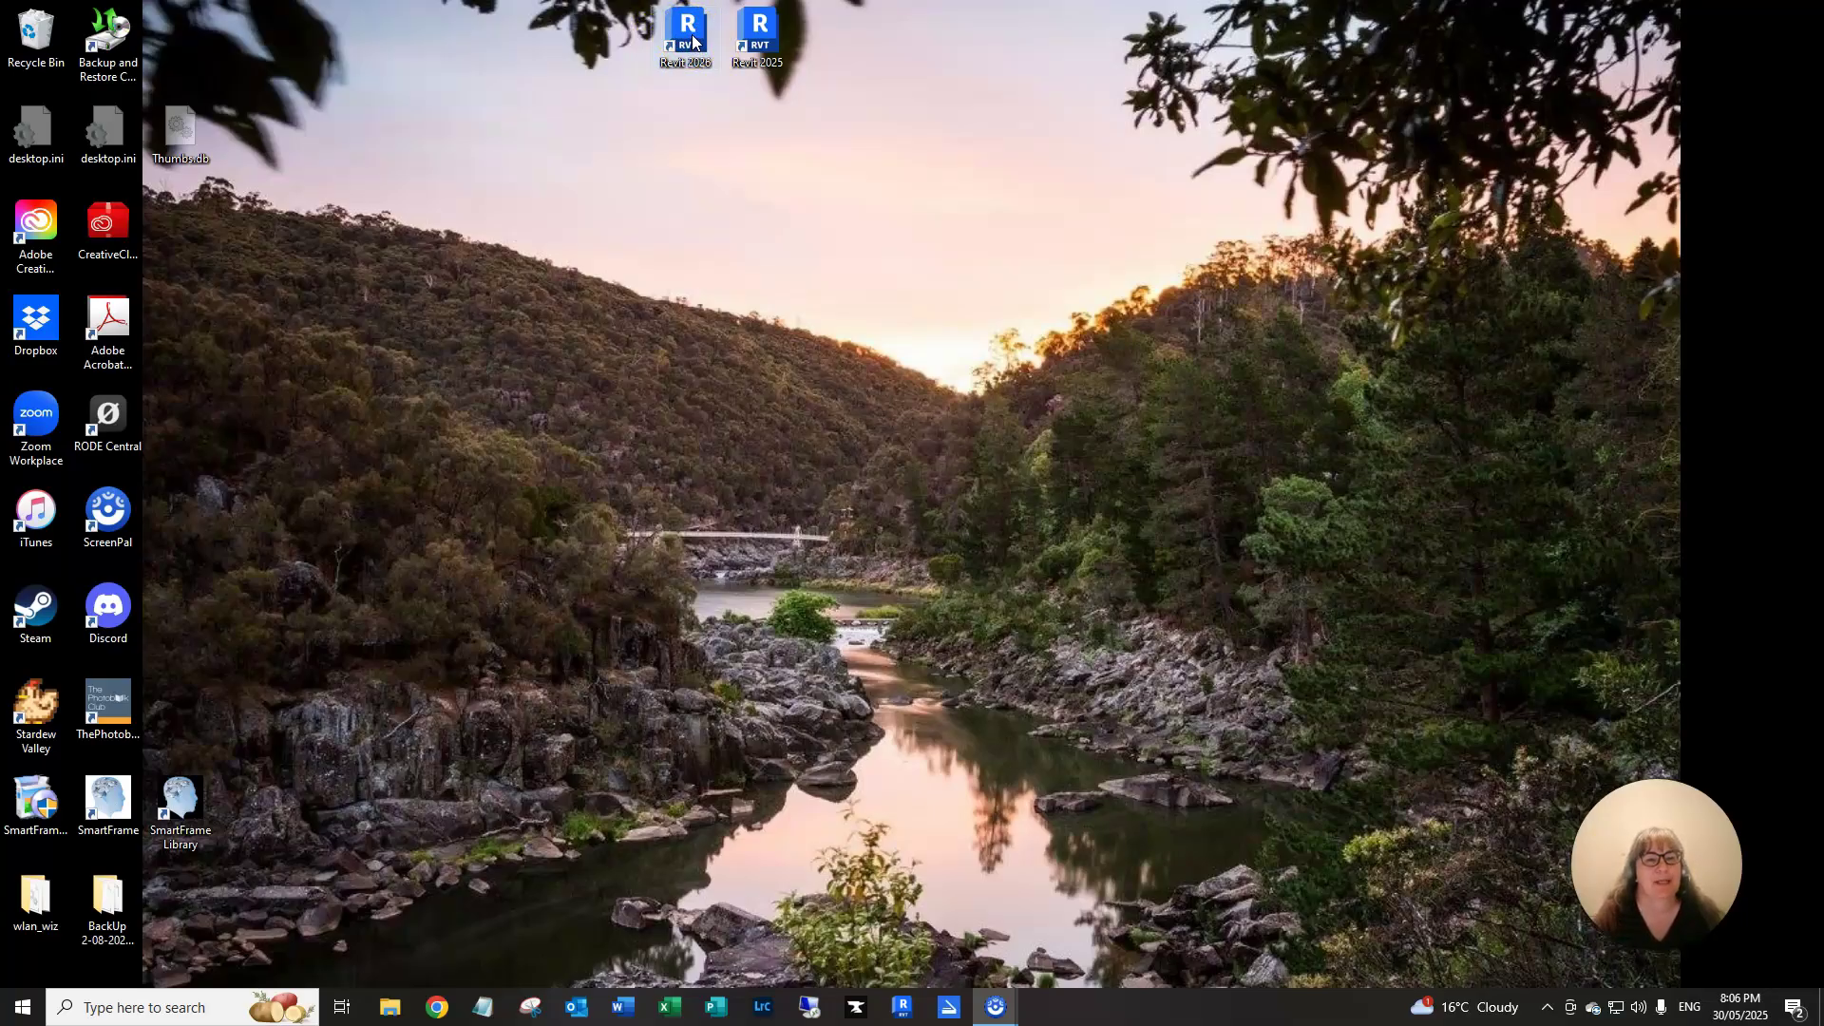
Launch Revit 2026 from its Windows desktop shortcut
double_click(693, 38)
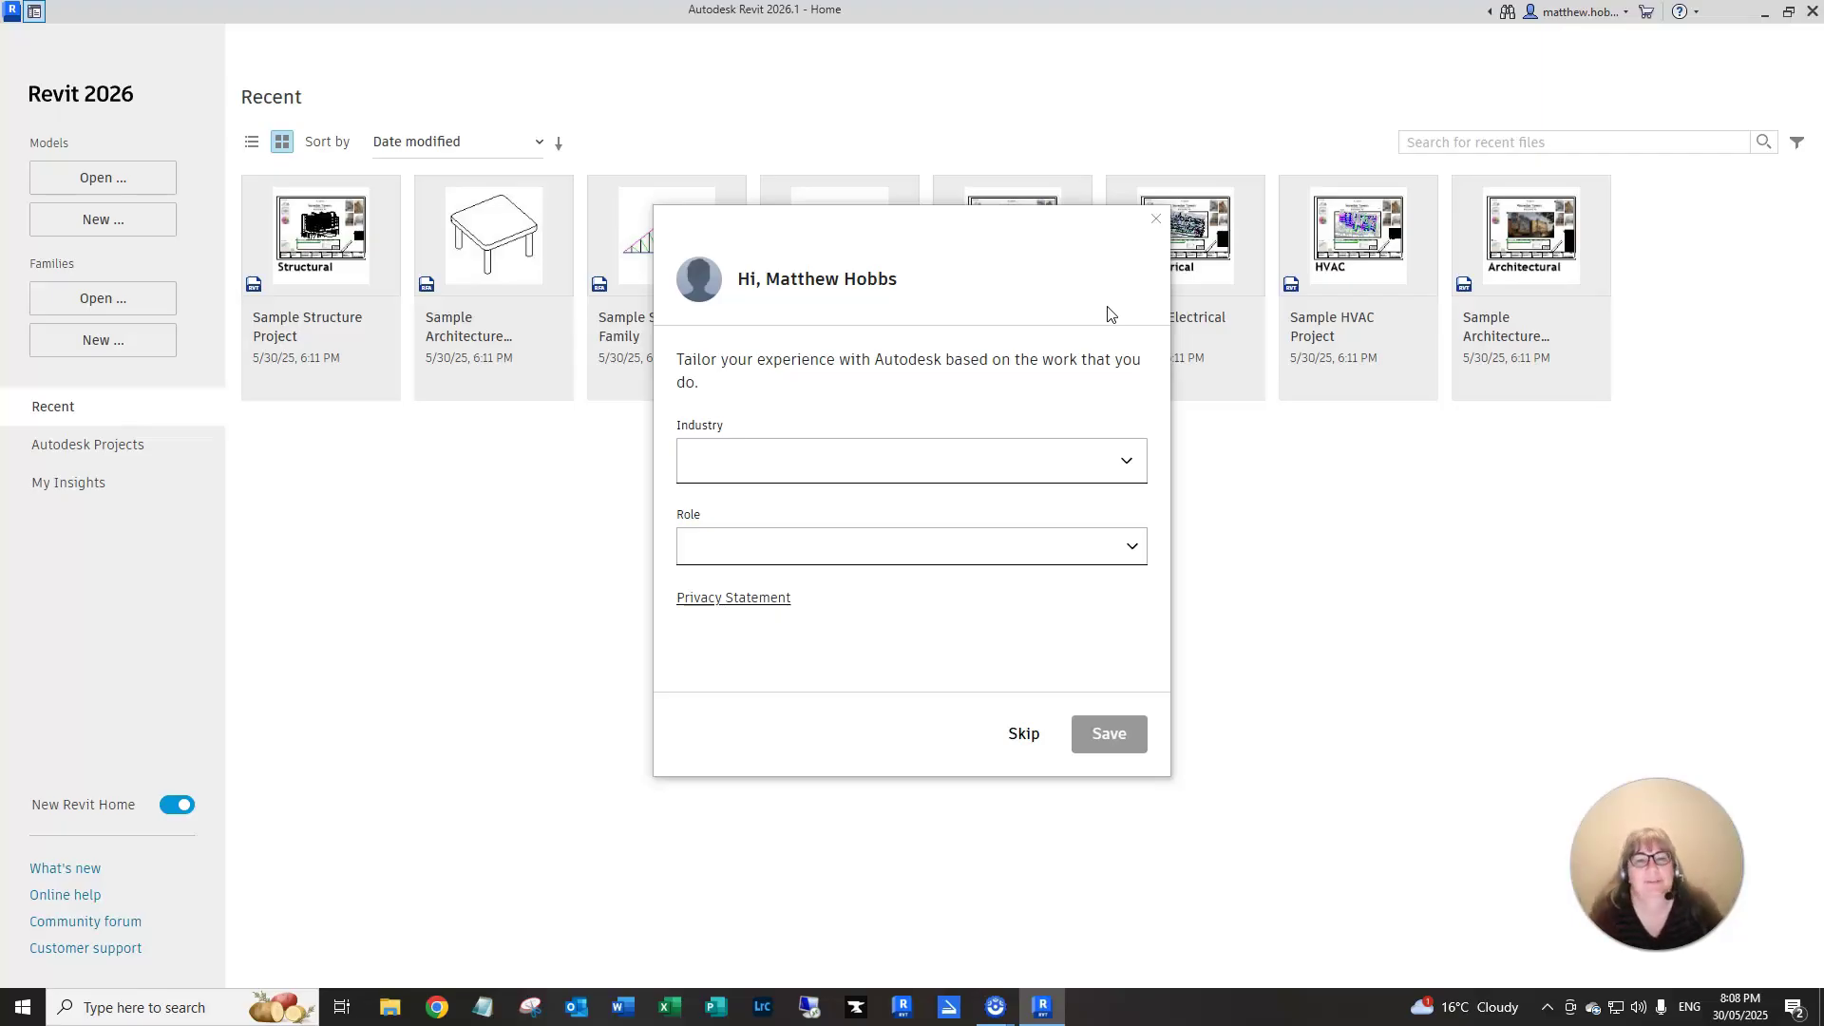
Skip the industry and role questionnaire to reveal the eight sample models on Home
click(1022, 738)
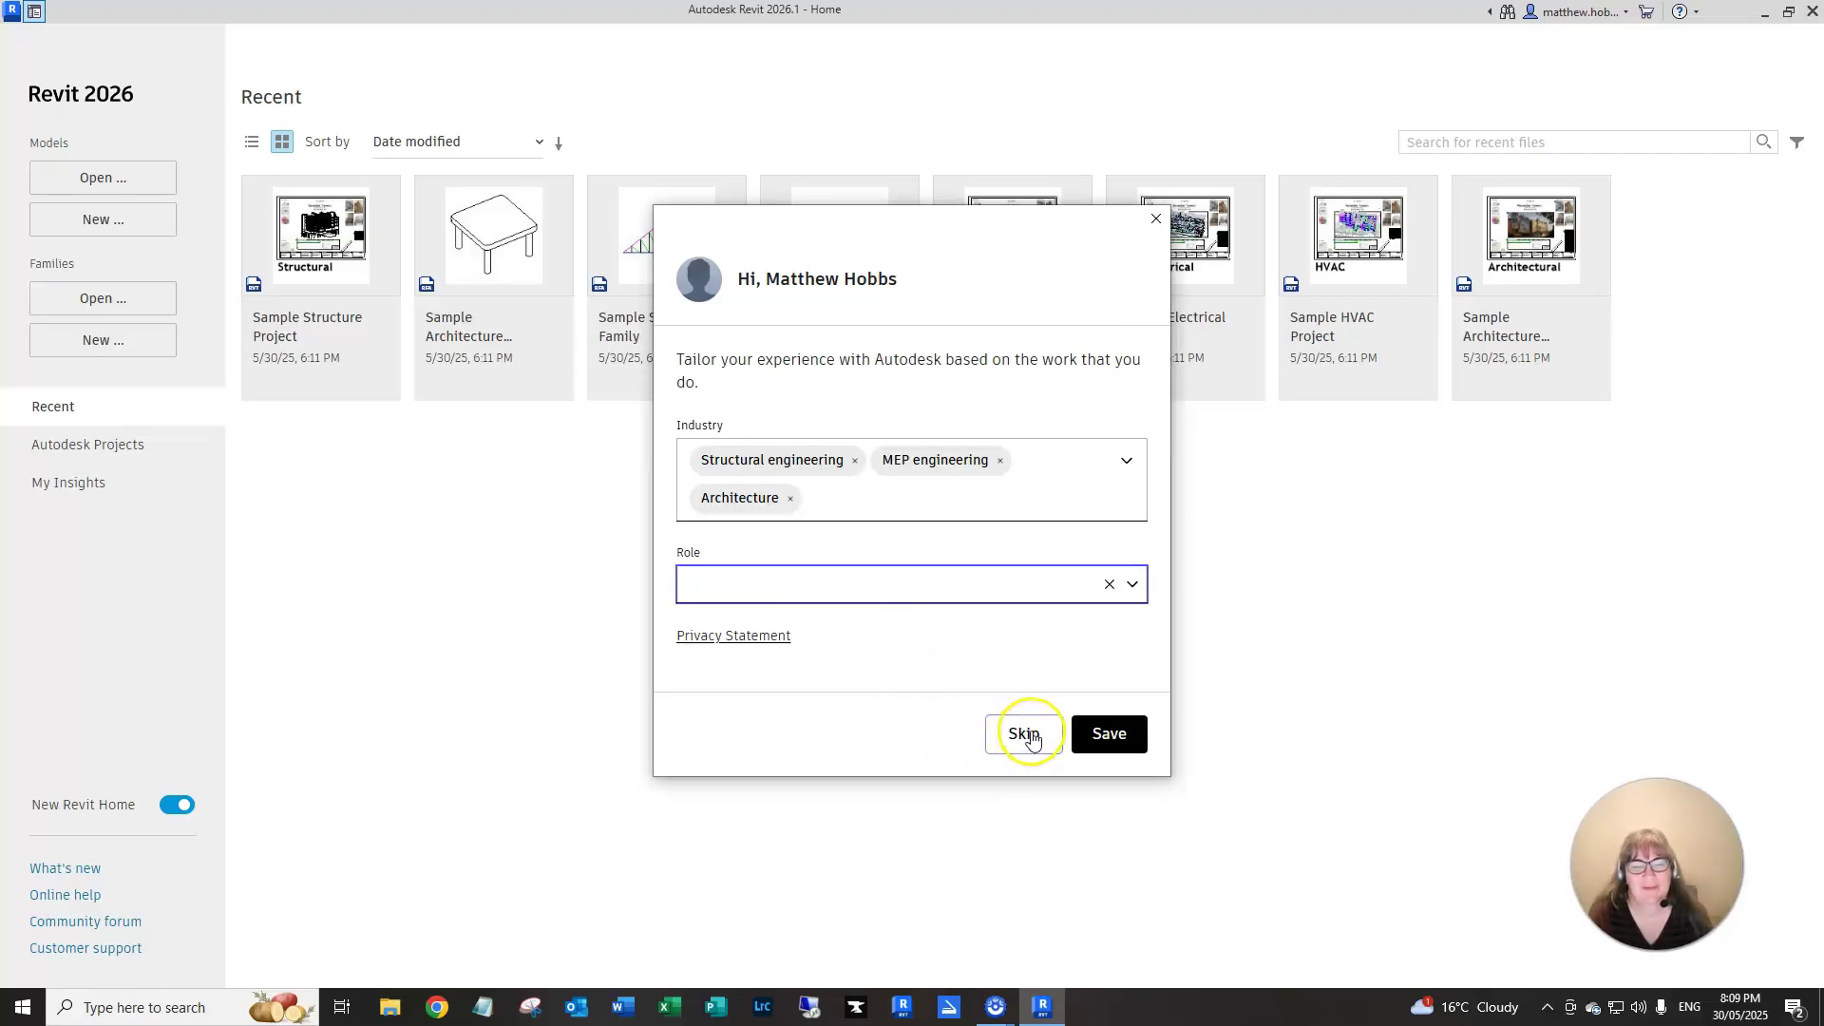
click(973, 702)
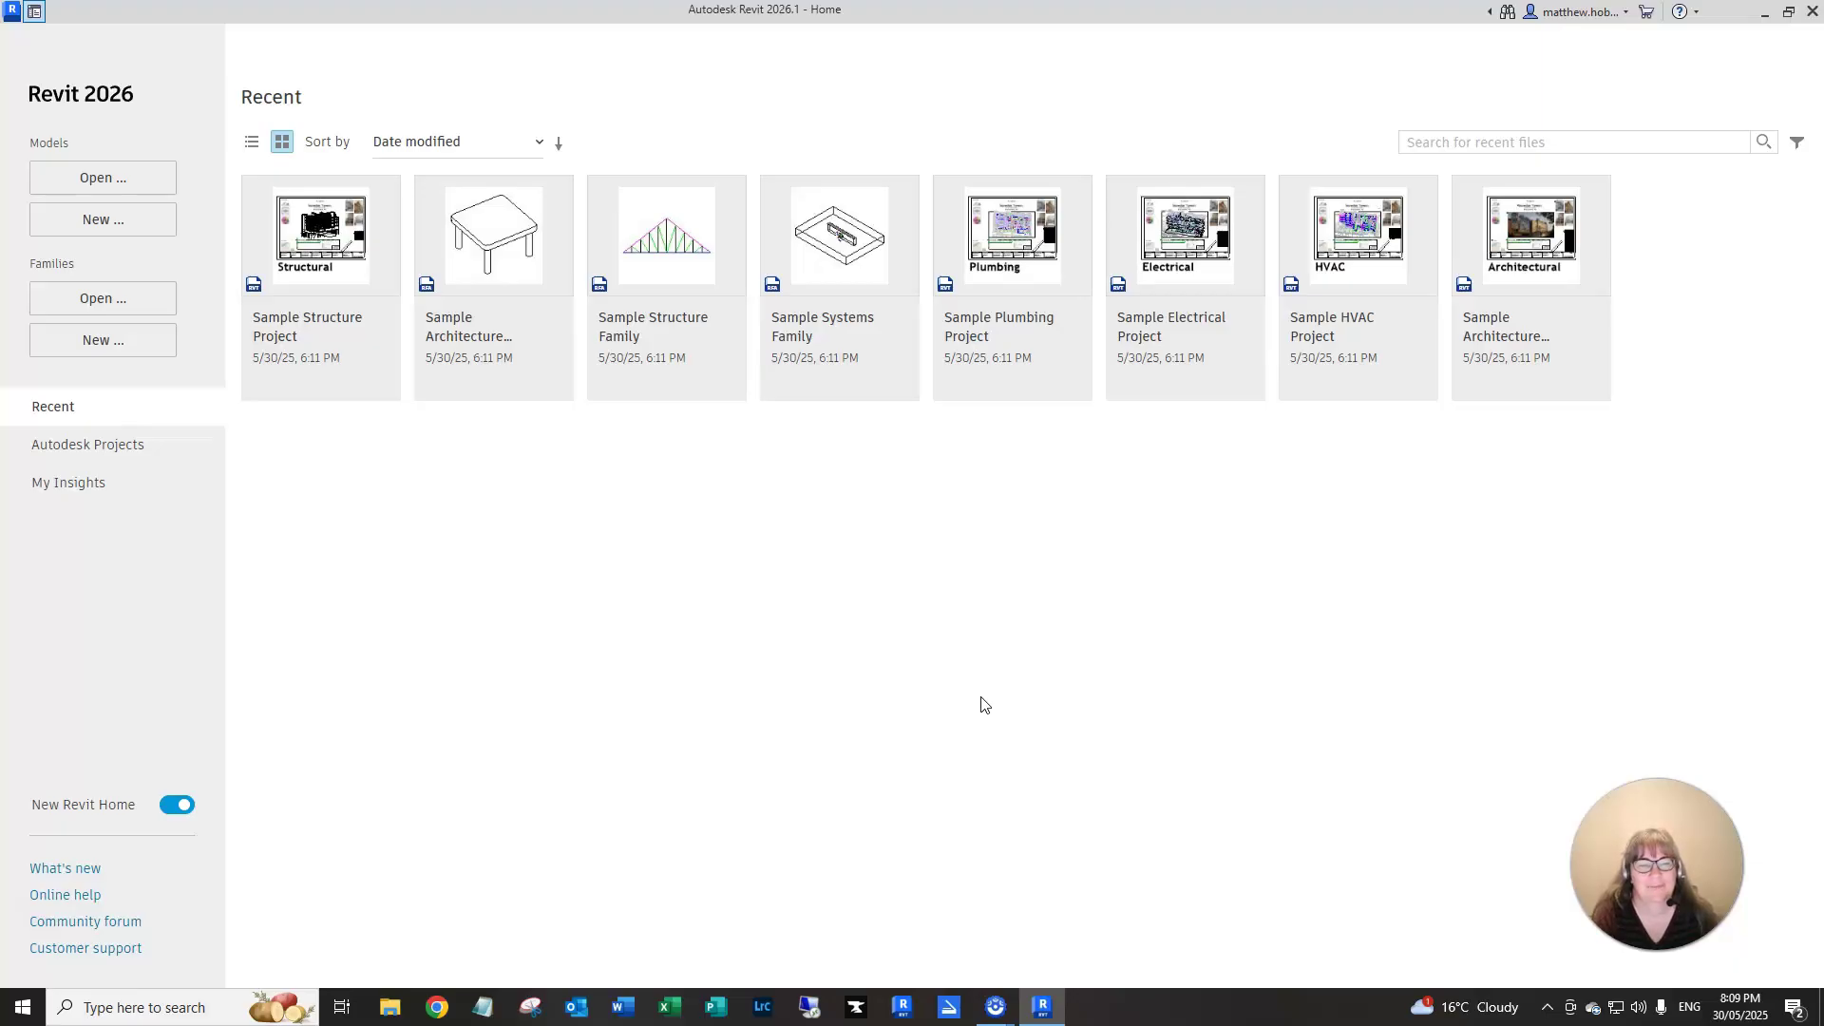
click(848, 681)
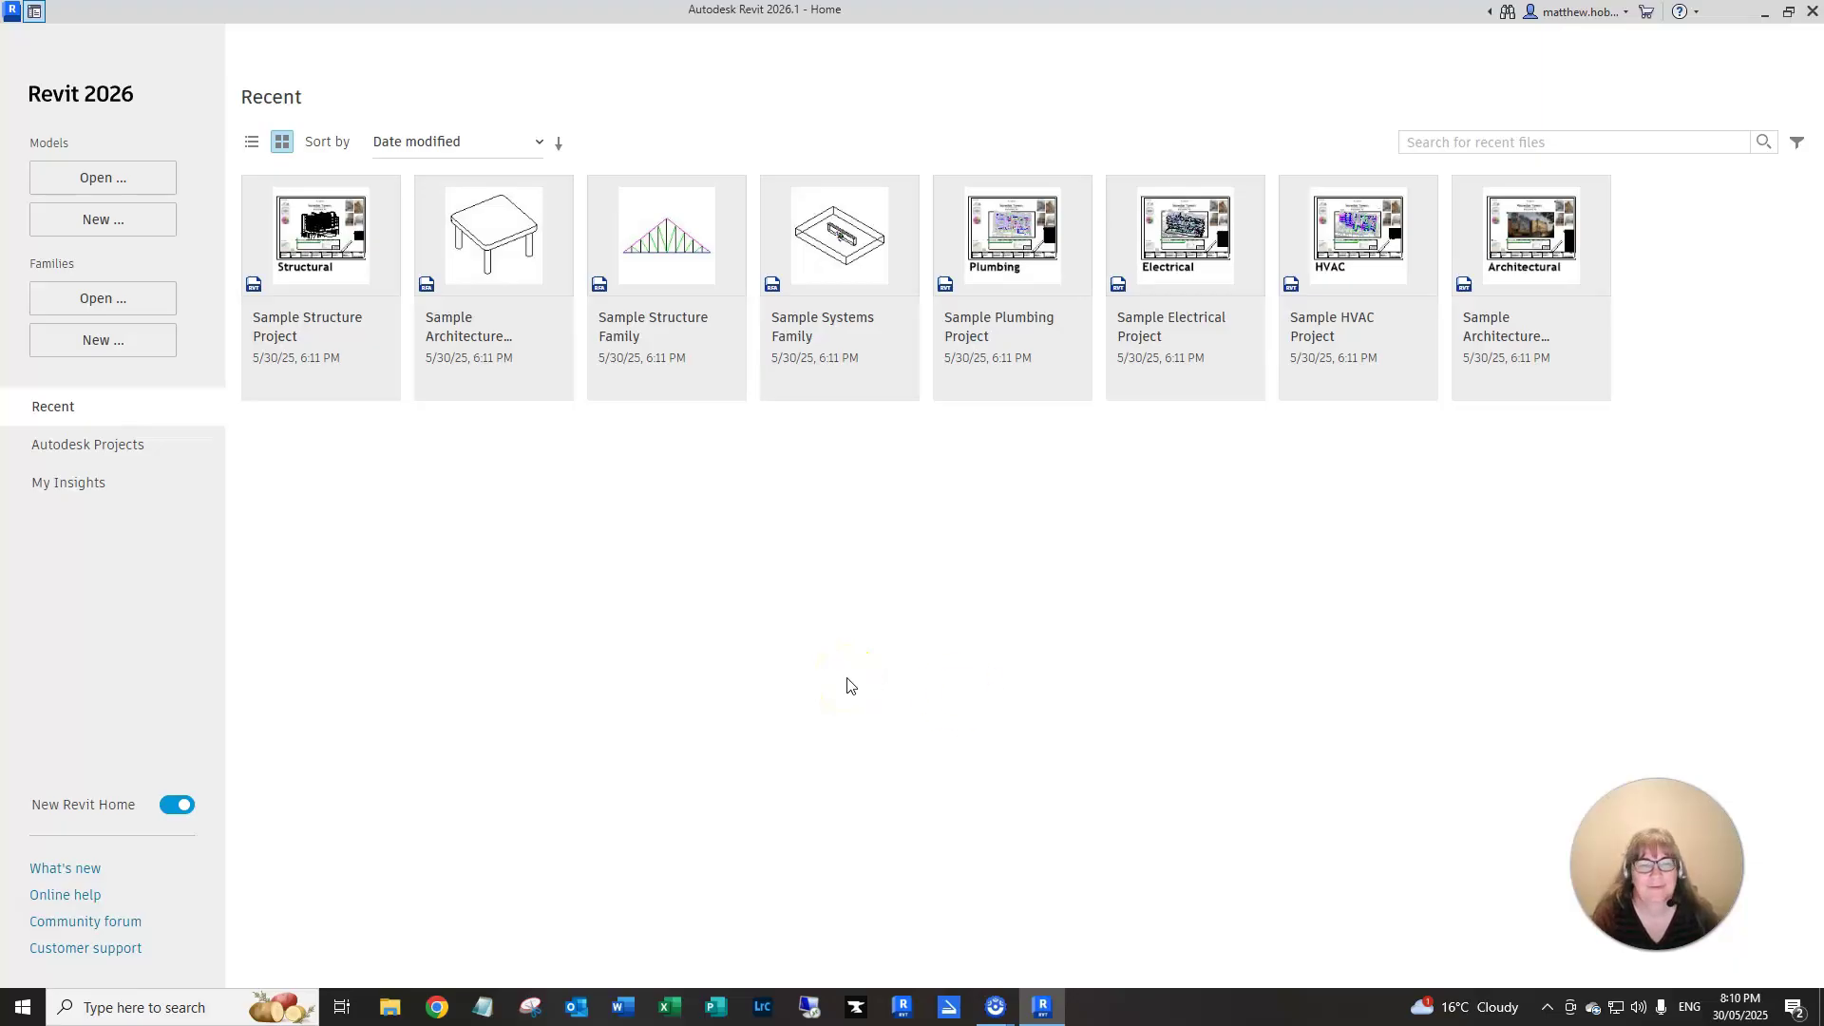